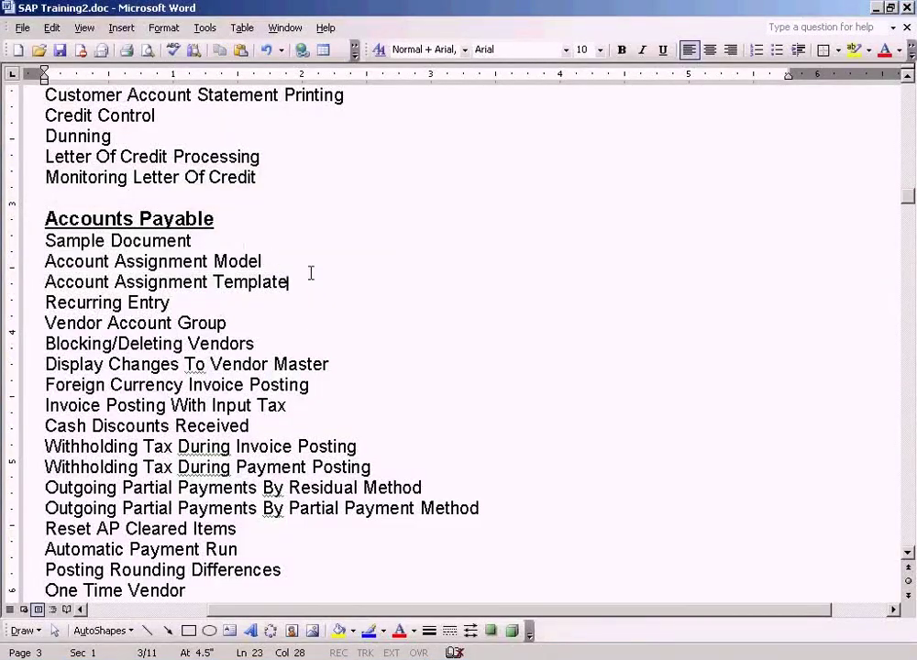
# - Select the Account Assignment Template topic in Word and bring up the open SAP windows
pyautogui.hotkey('shift', 'Down')
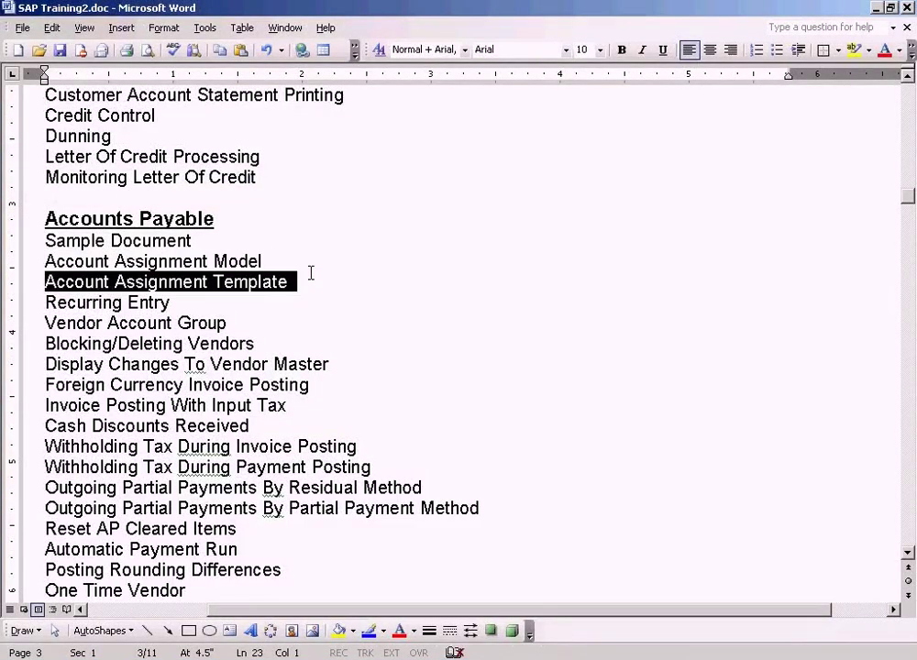
pyautogui.click(183, 659)
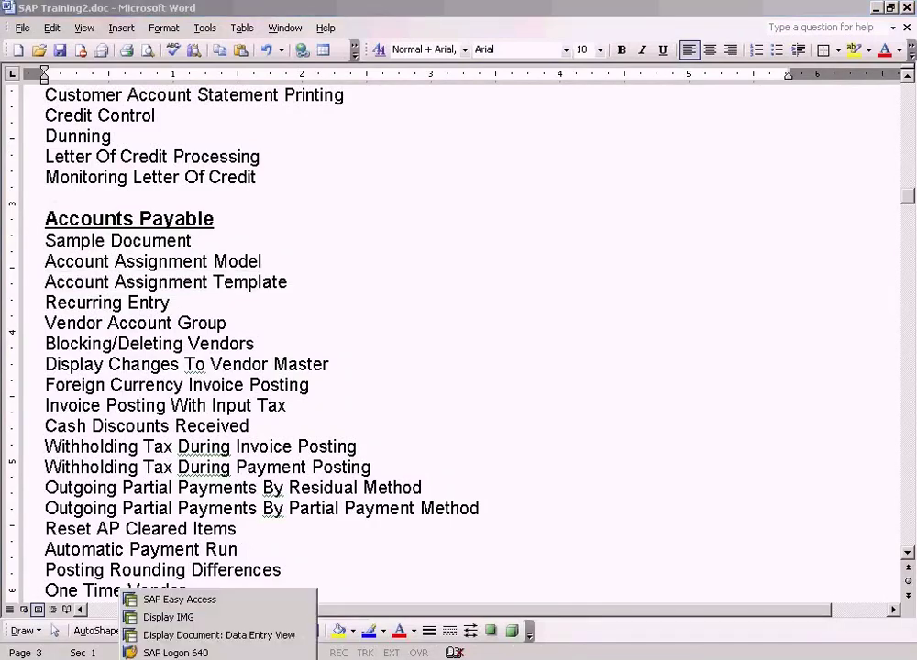
# - Expand Accounting > Financial Accounting > Accounts Receivable > Document Entry and launch Invoice (FB70)
pyautogui.click(206, 608)
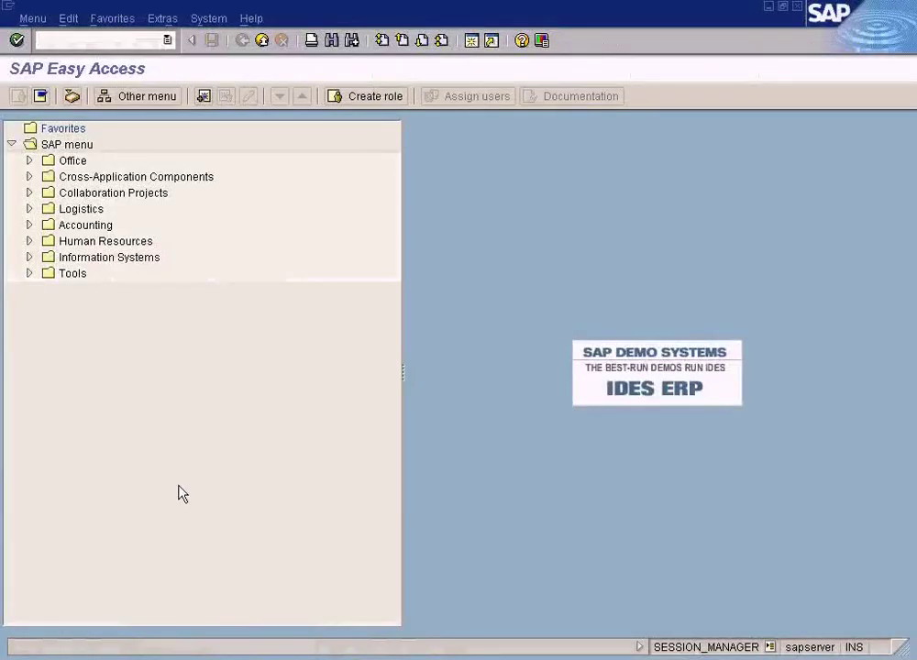
pyautogui.click(29, 224)
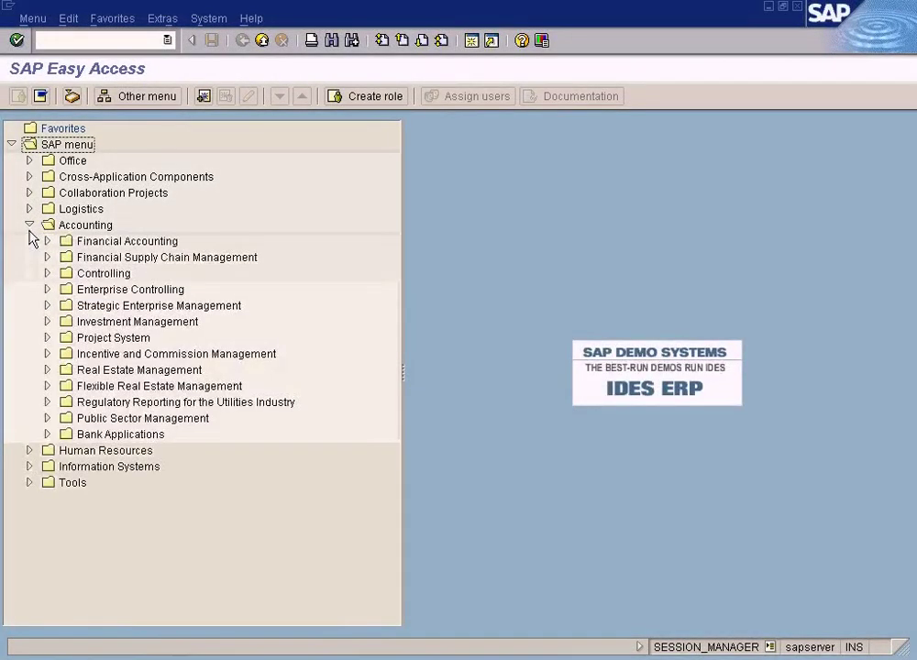
pyautogui.click(47, 241)
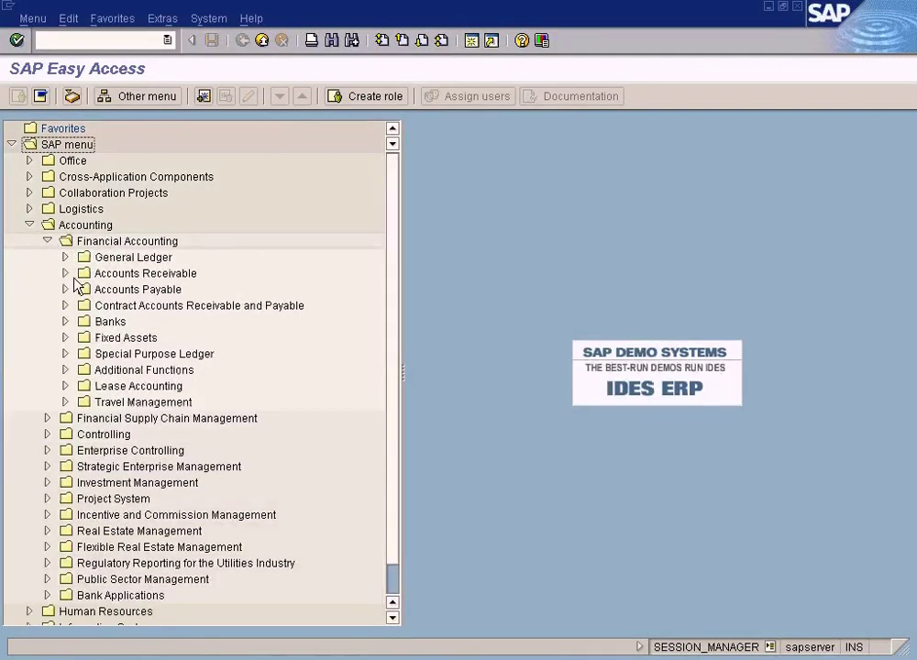
pyautogui.click(65, 273)
pyautogui.click(83, 290)
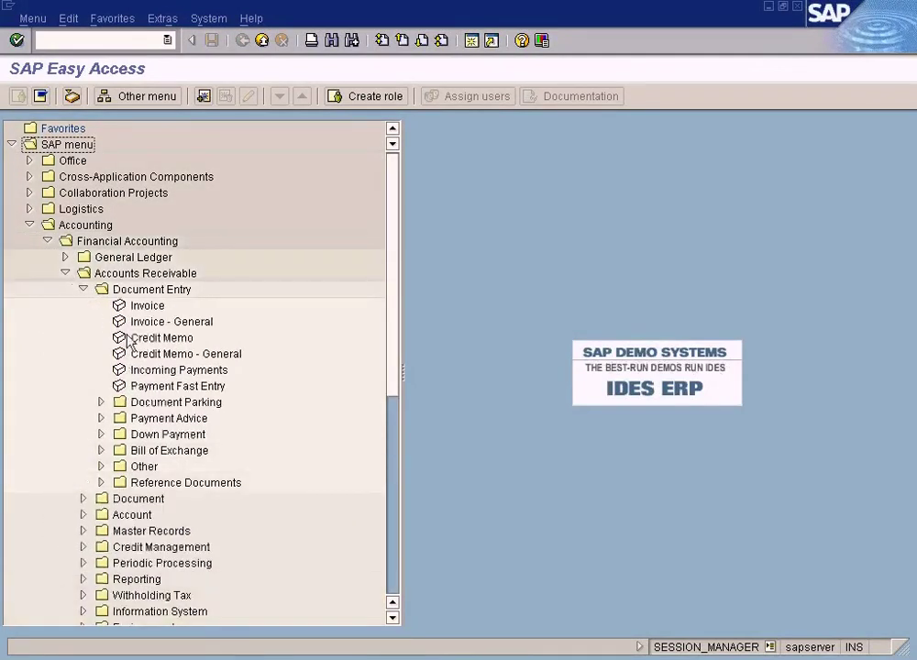
pyautogui.click(148, 307)
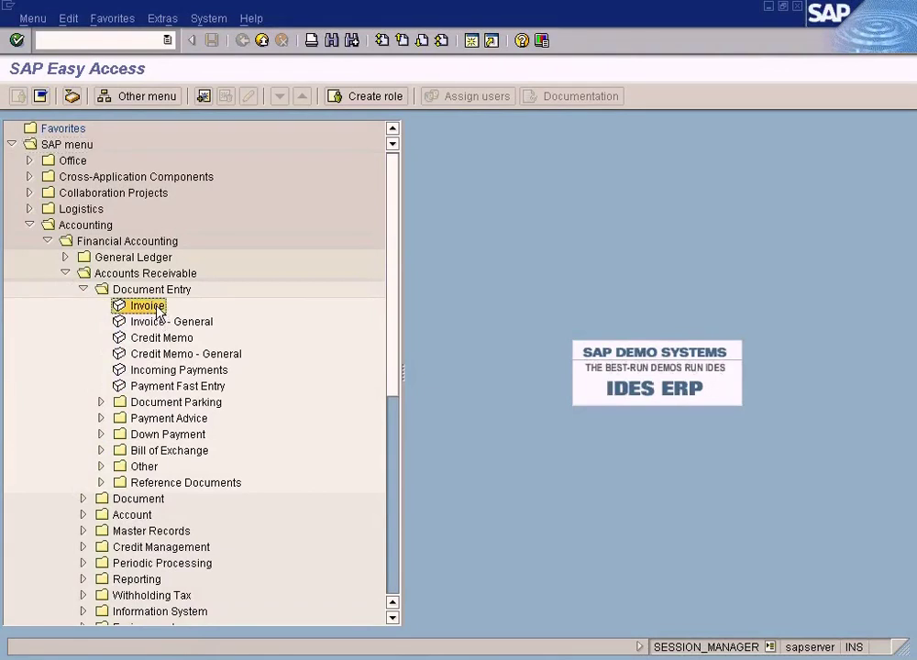
pyautogui.doubleClick(158, 310)
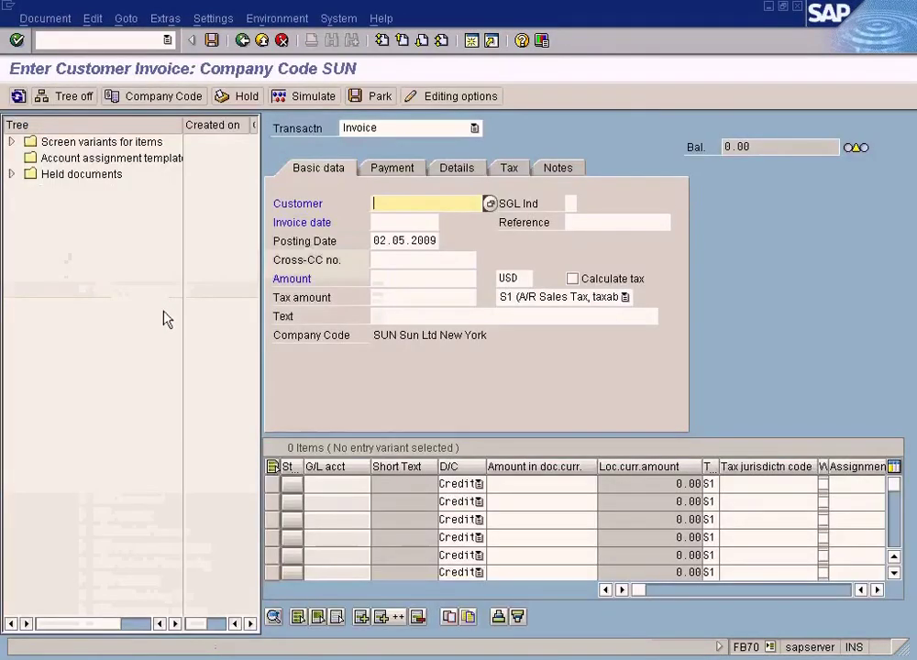
# - Turn the navigation tree off and browse the Acct assignment templates menu without choosing anything
pyautogui.click(77, 96)
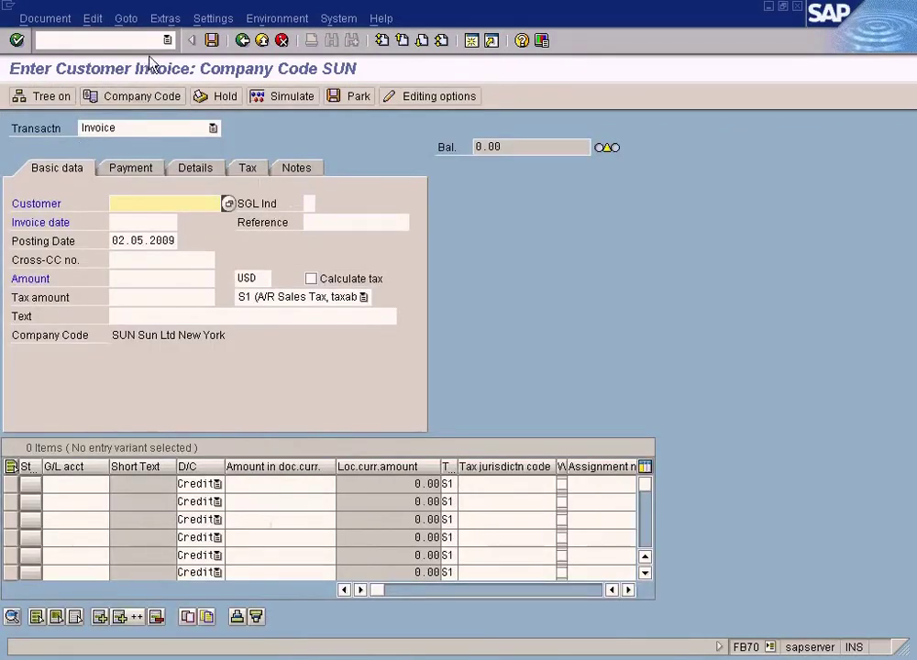
pyautogui.click(133, 18)
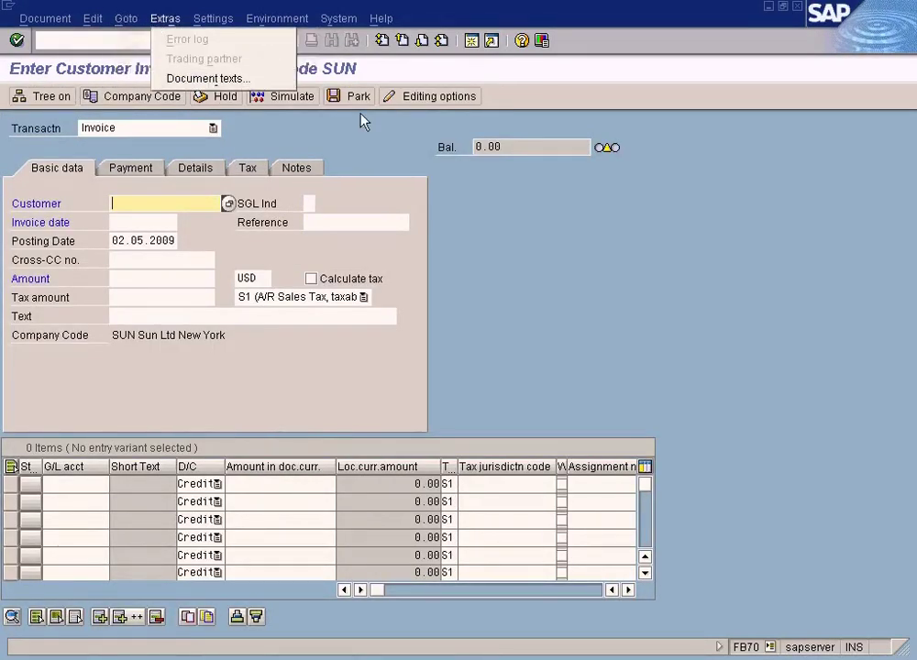
pyautogui.moveTo(100, 15)
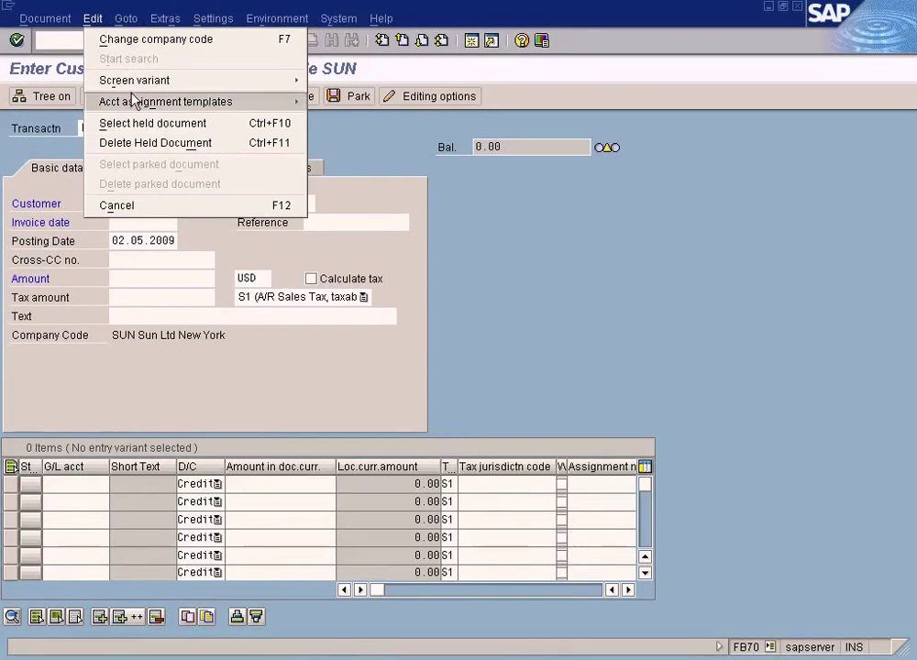
pyautogui.moveTo(148, 101)
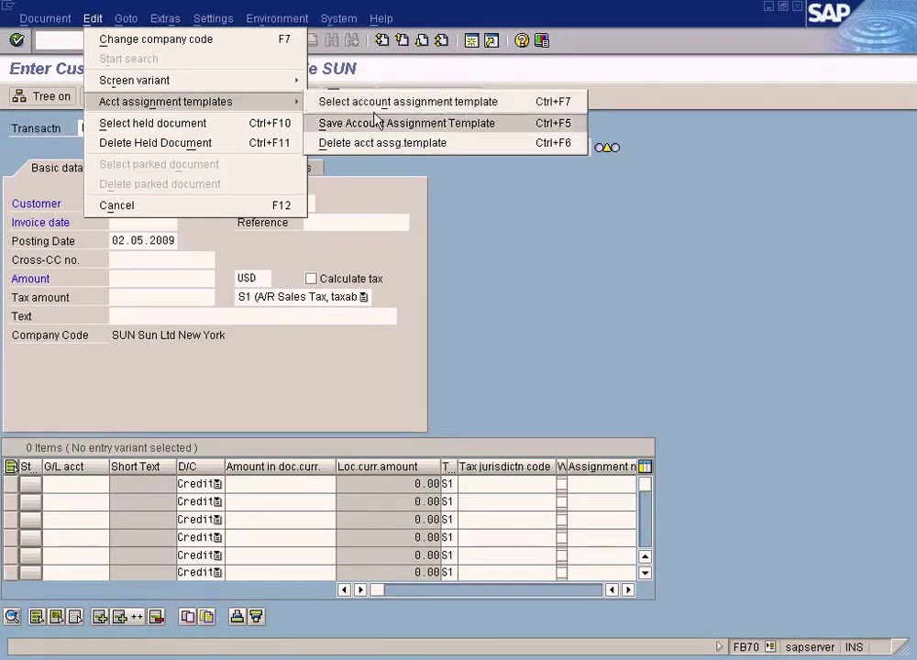
pyautogui.click(429, 171)
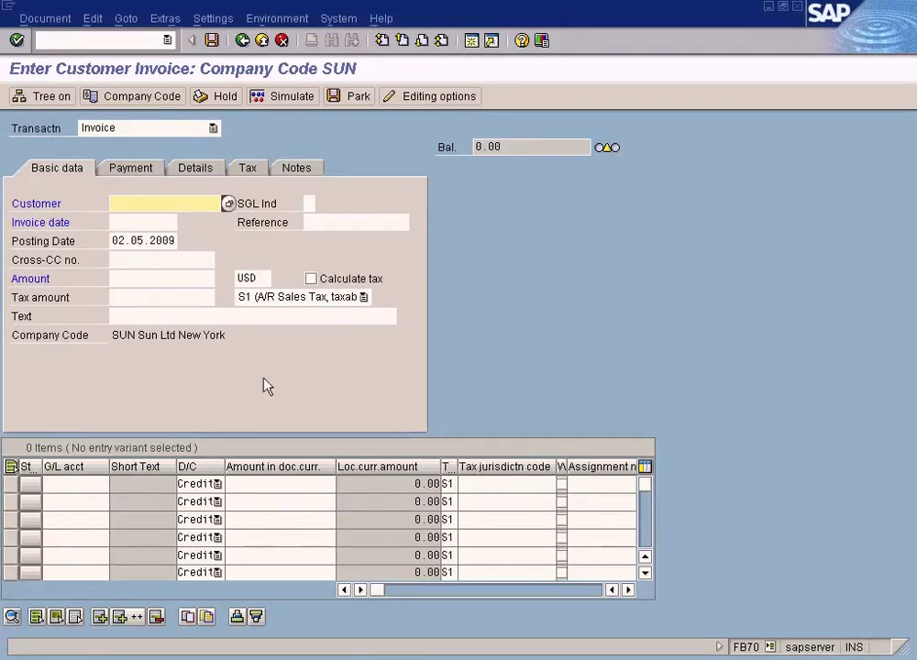
# - Browse the Acct assignment templates submenu and close it without choosing anything
pyautogui.click(129, 20)
pyautogui.moveTo(92, 19)
pyautogui.moveTo(109, 103)
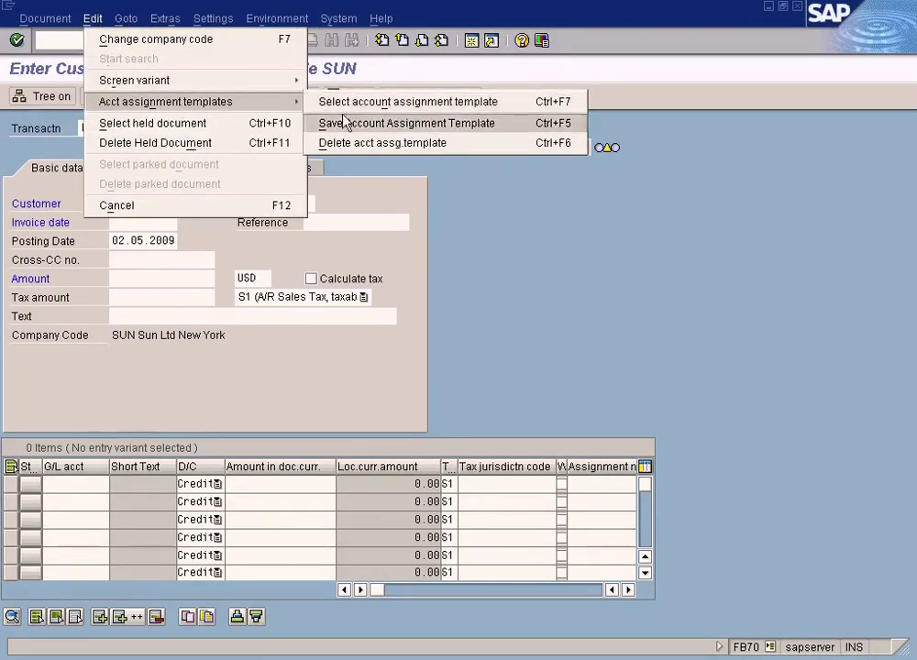
pyautogui.click(535, 273)
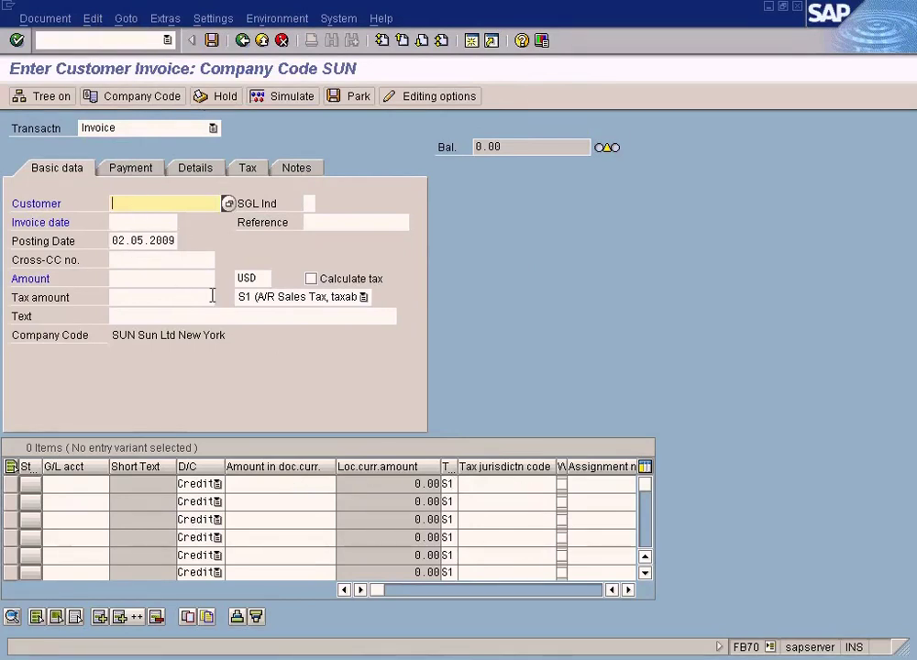
# - Enter the LONDON EAST customer via search, then attempt Save Account Assignment Template
pyautogui.click(227, 203)
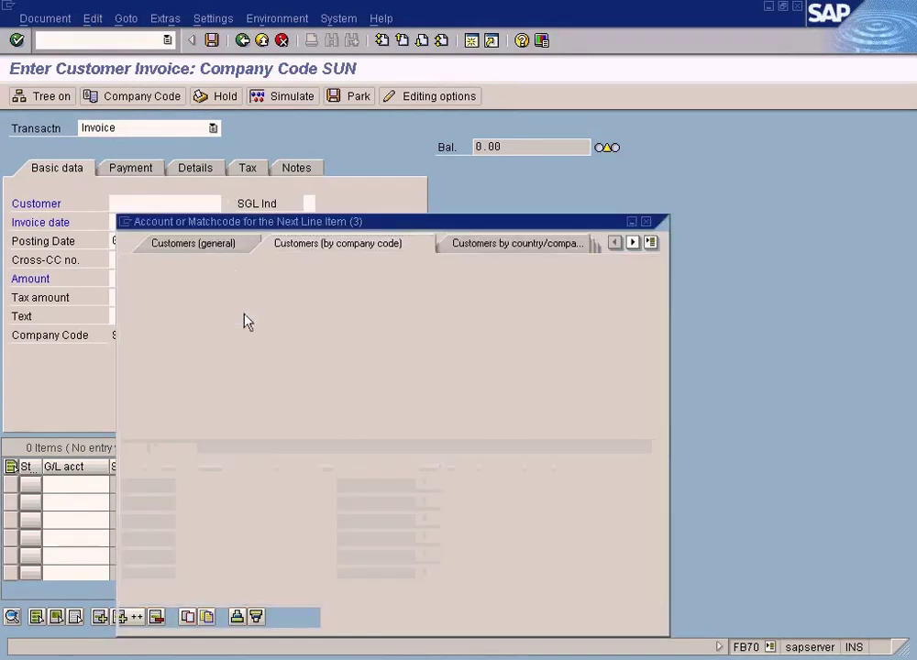
pyautogui.click(130, 617)
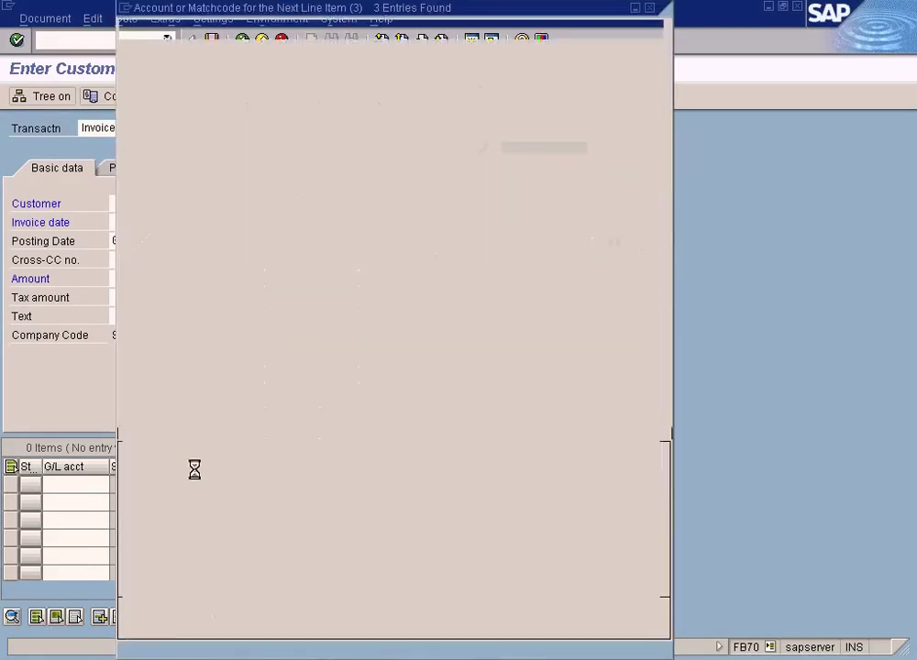
pyautogui.doubleClick(332, 179)
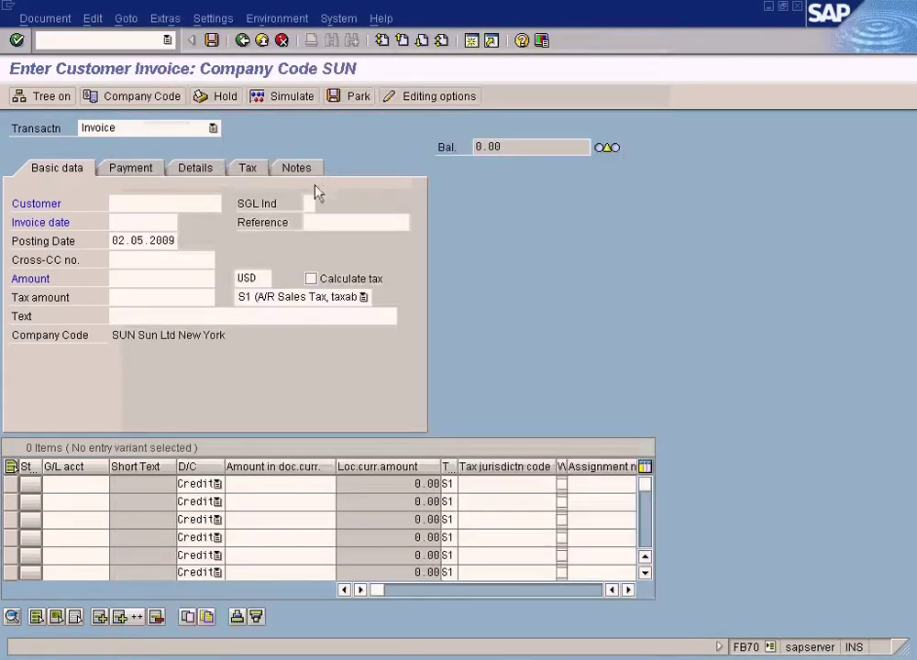
pyautogui.click(125, 19)
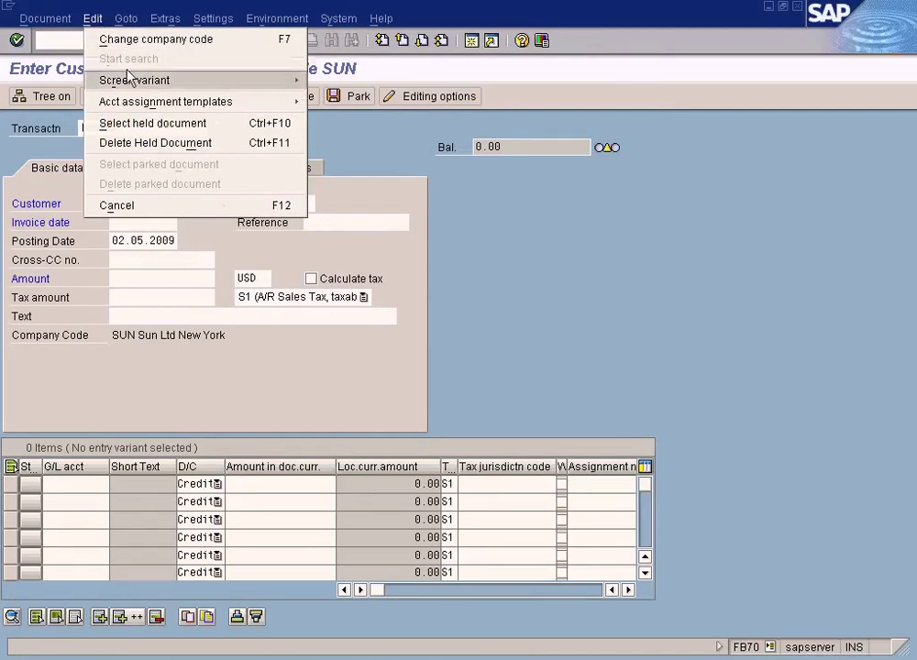
pyautogui.moveTo(142, 102)
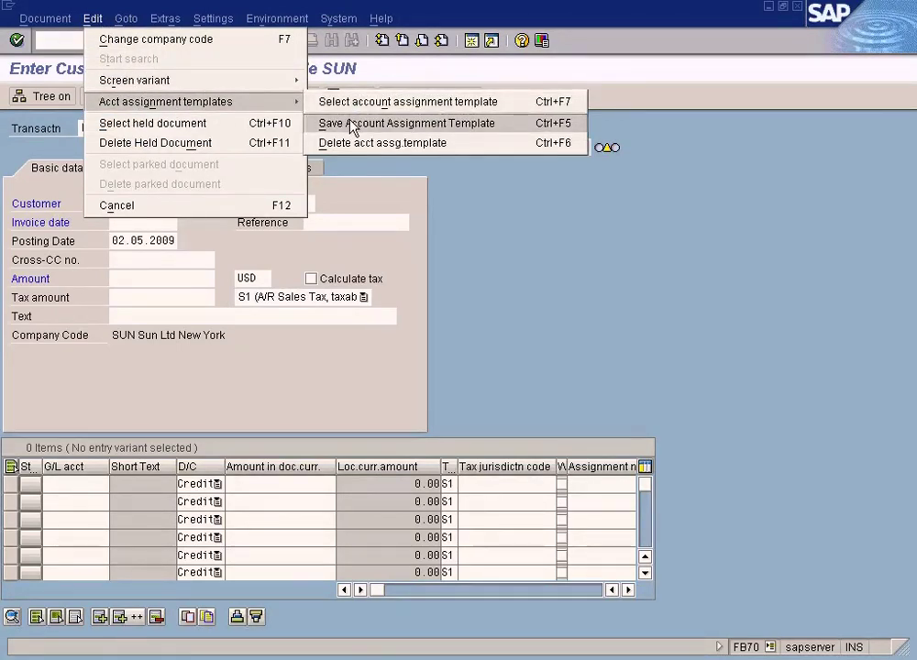
pyautogui.click(352, 123)
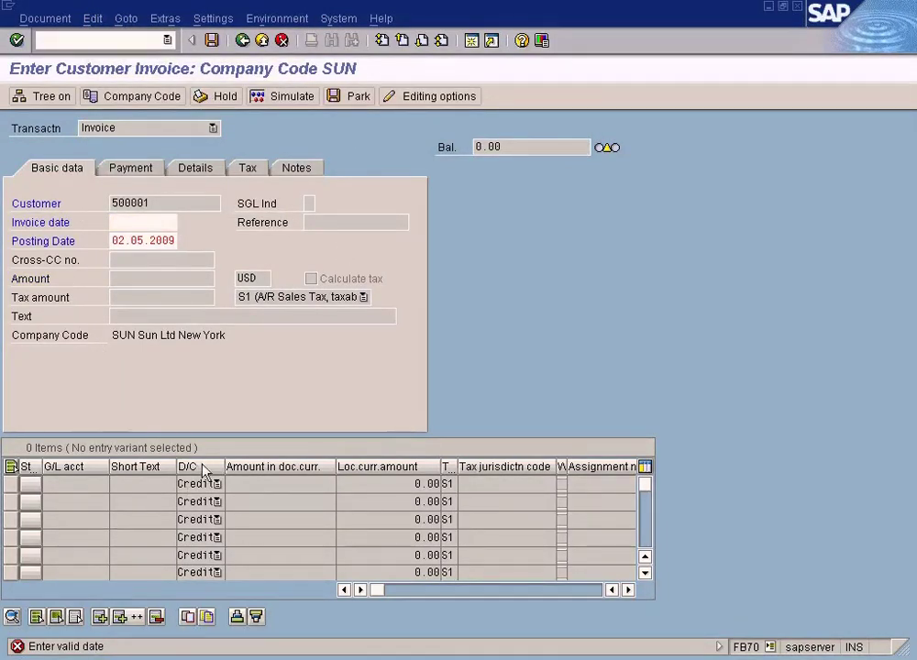
# - Set the invoice date to 02.05.2009 and submit SUN as the template name
pyautogui.press('F4')
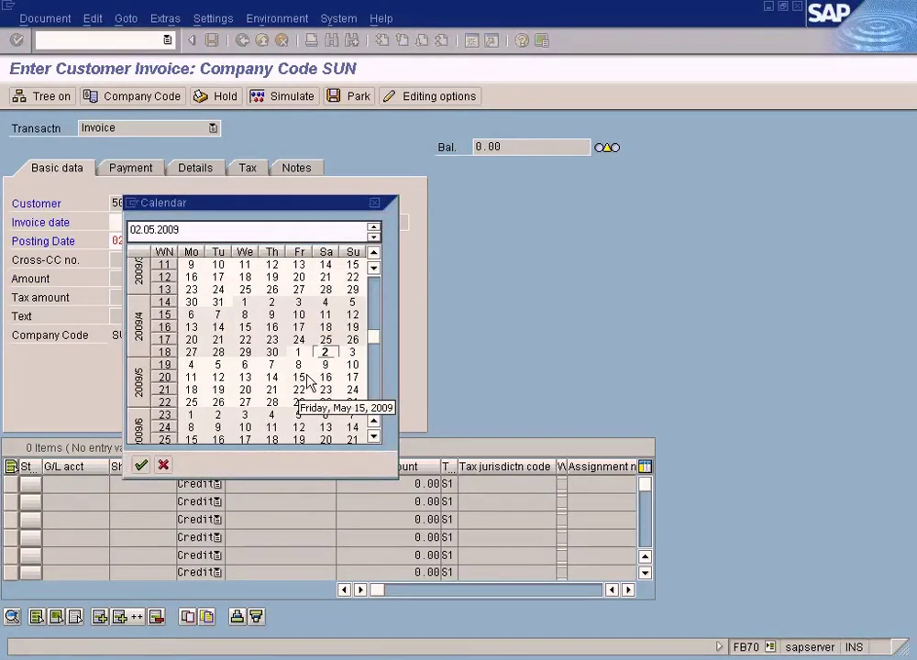
pyautogui.doubleClick(325, 352)
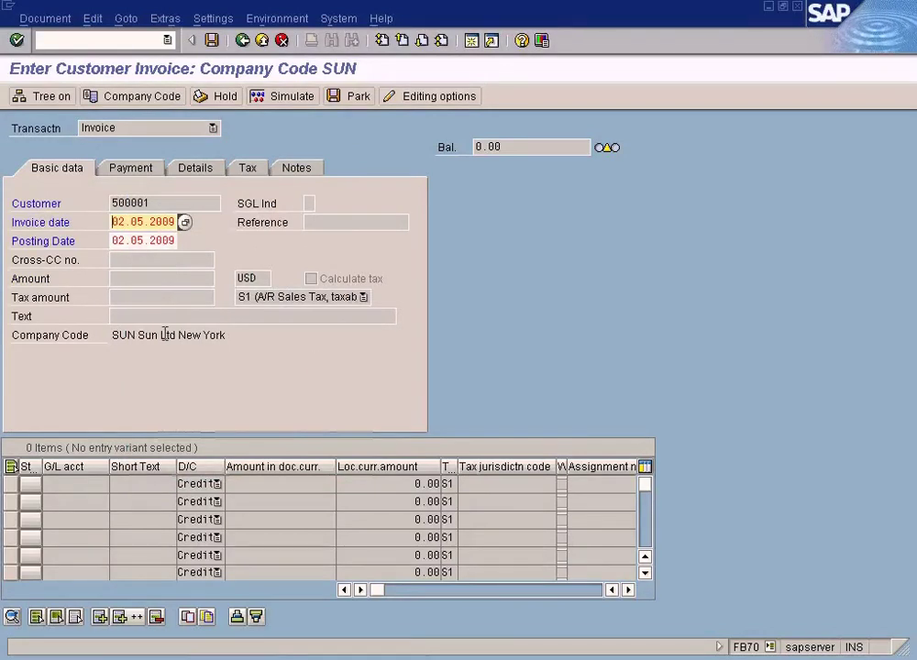
pyautogui.hotkey('ctrl', 'F6')
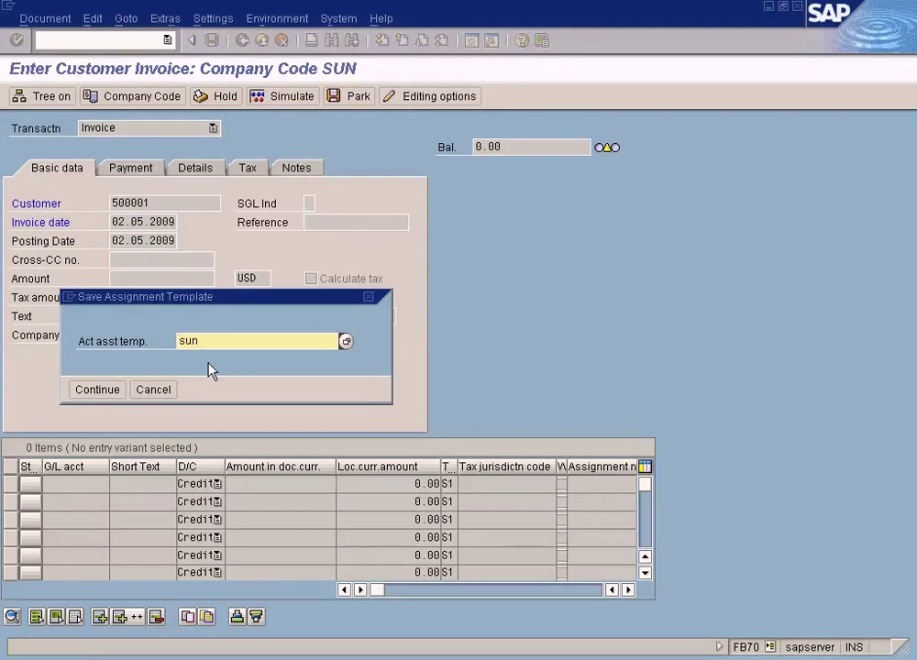
pyautogui.click(97, 390)
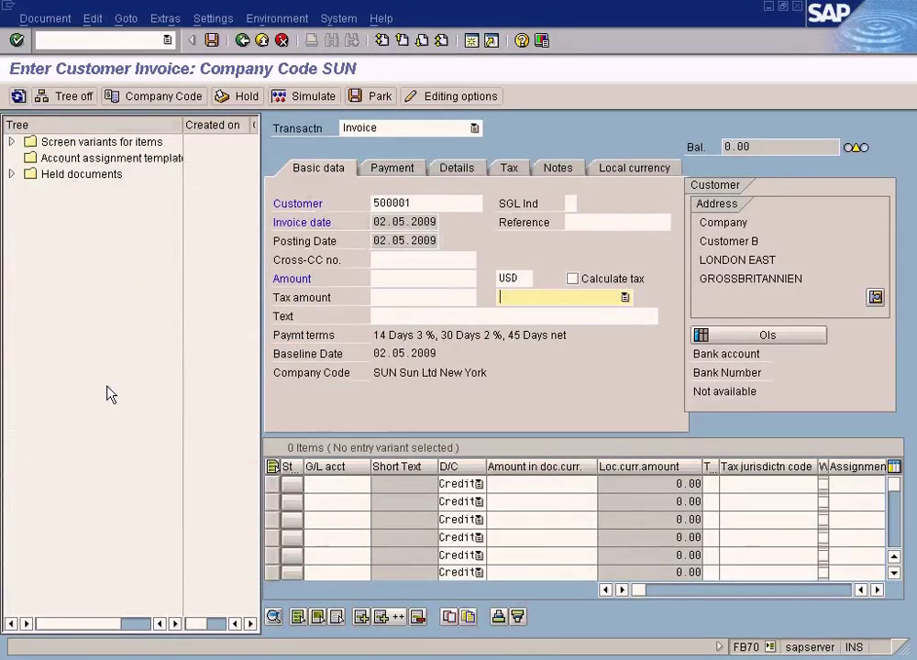
# - Enter invoice amount 1000 and a line item crediting G/L account 500000 (Sales - Laptop)
pyautogui.click(392, 278)
pyautogui.write('1000')
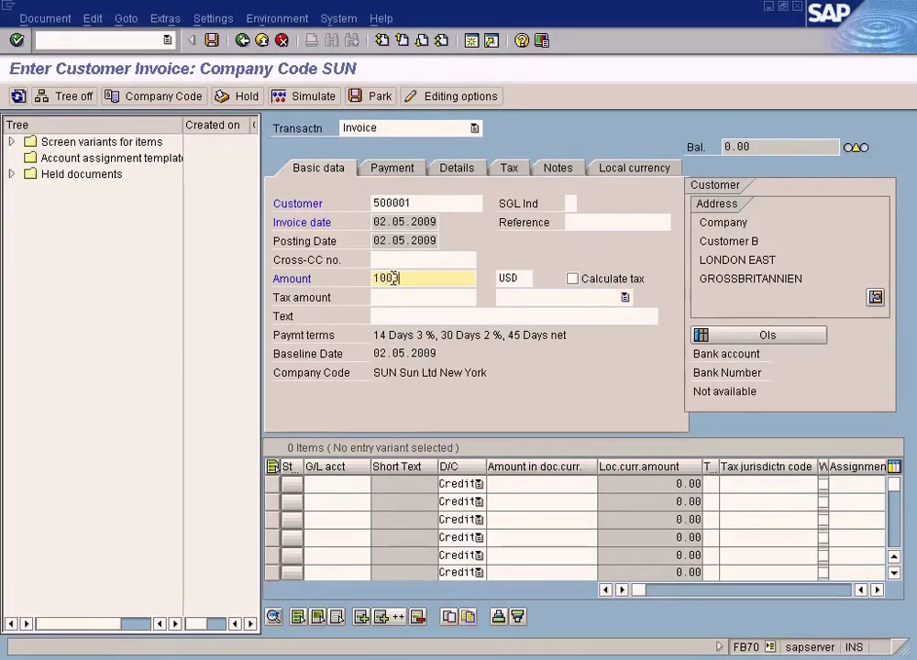
pyautogui.click(348, 481)
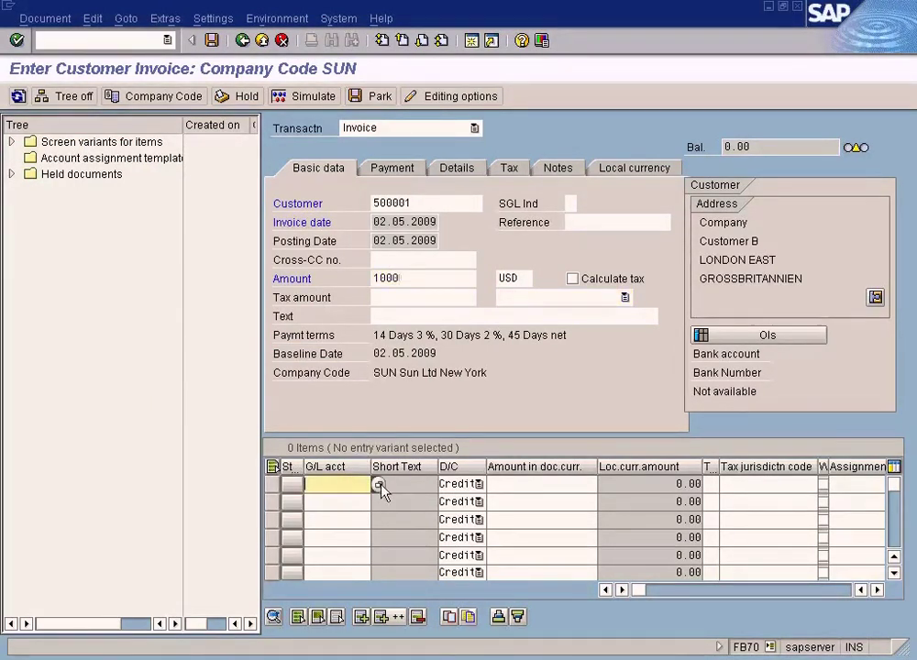
pyautogui.press('F4')
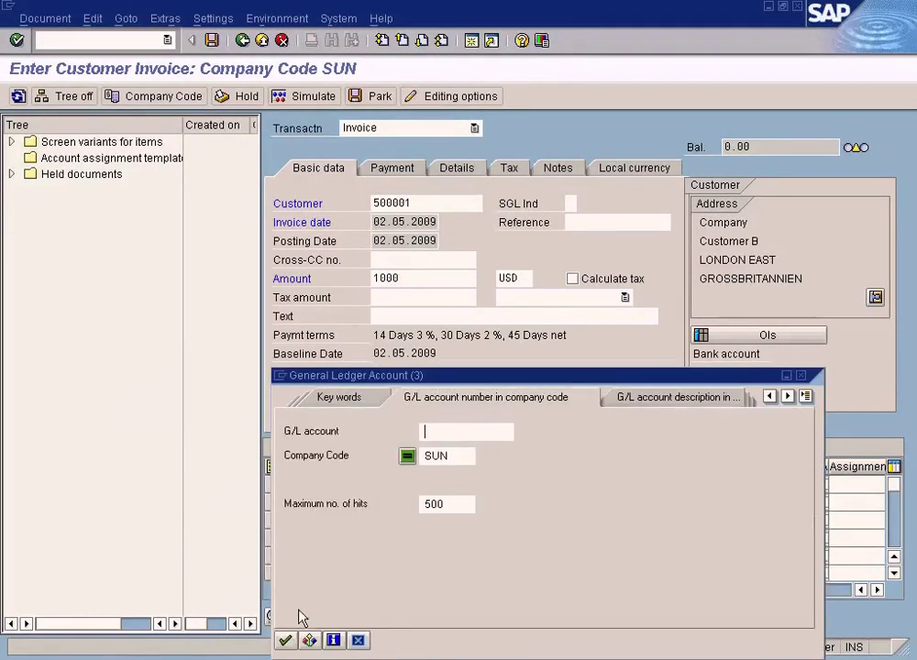
pyautogui.click(289, 641)
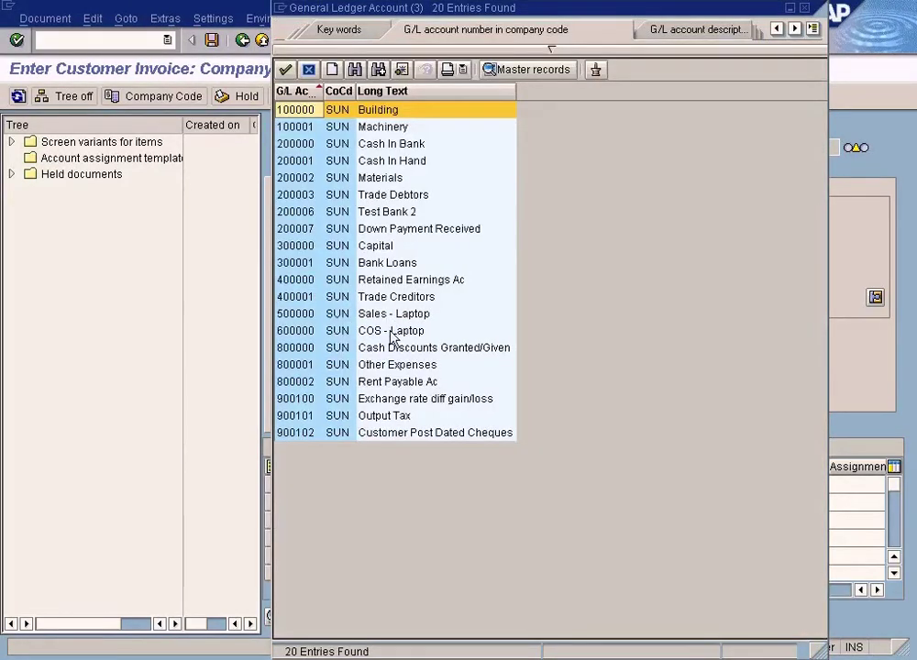
pyautogui.click(396, 314)
pyautogui.doubleClick(396, 314)
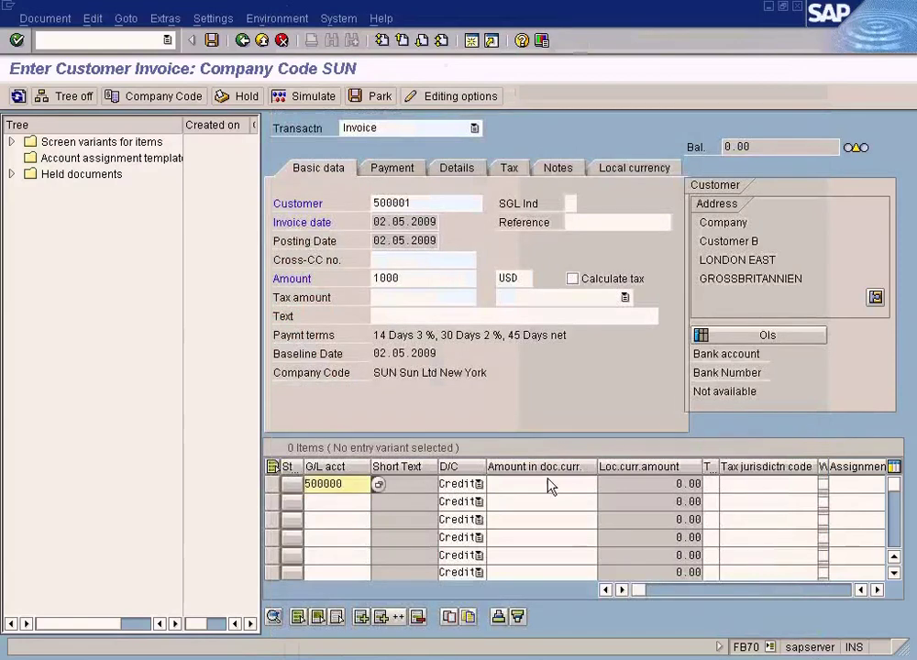
pyautogui.click(546, 483)
pyautogui.write('1000')
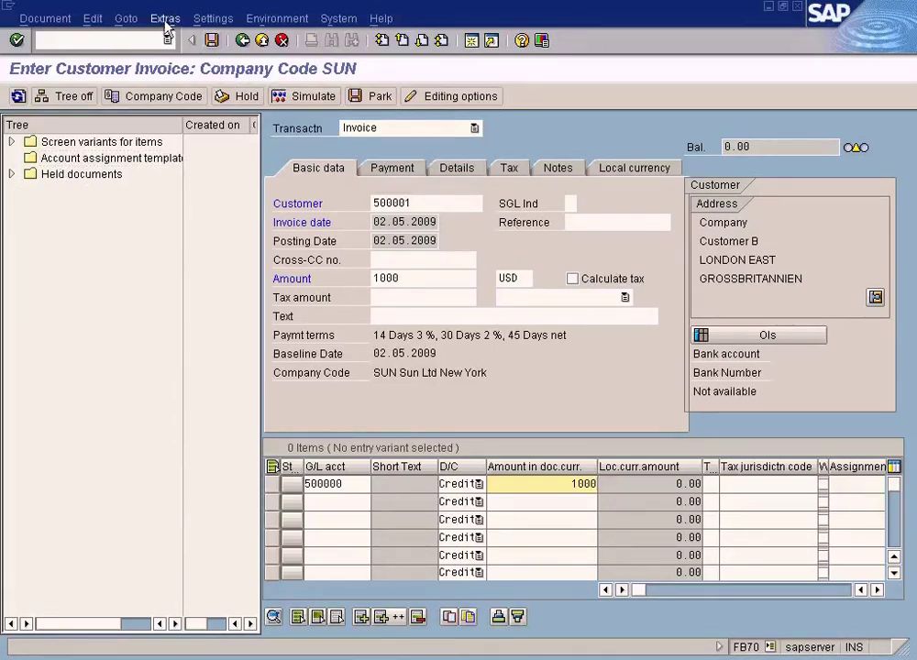
# - Save the line items as template SUN past the tax warning, then expand the template tree
pyautogui.click(124, 18)
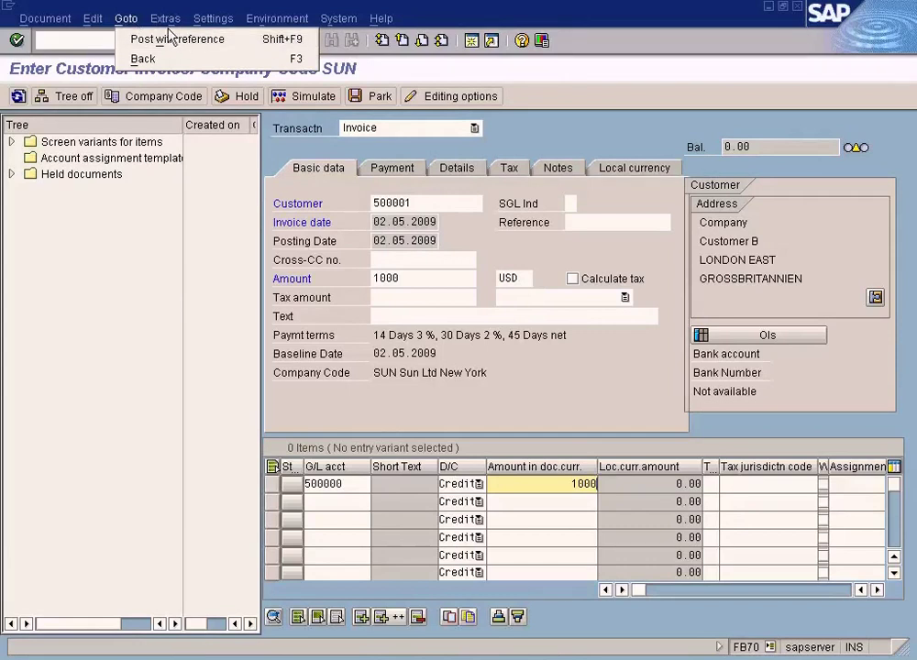
pyautogui.press('Left')
pyautogui.click(525, 69)
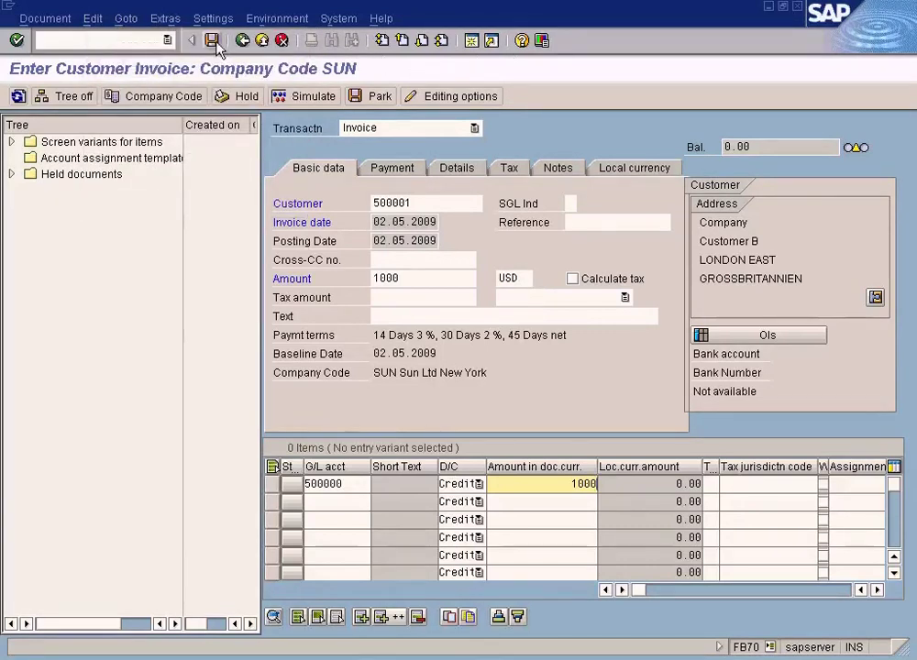
pyautogui.click(99, 25)
pyautogui.moveTo(139, 102)
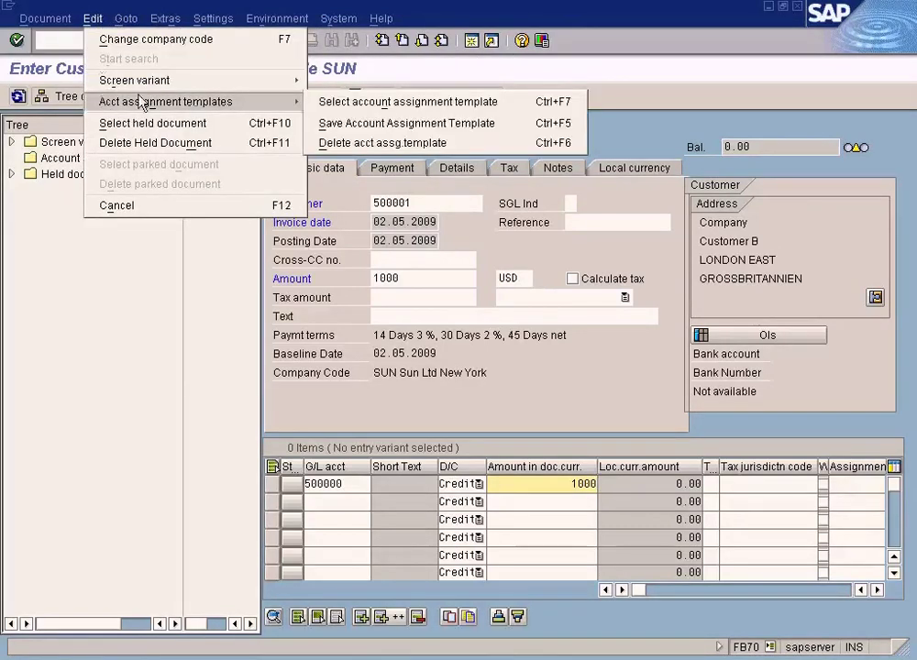
pyautogui.click(372, 123)
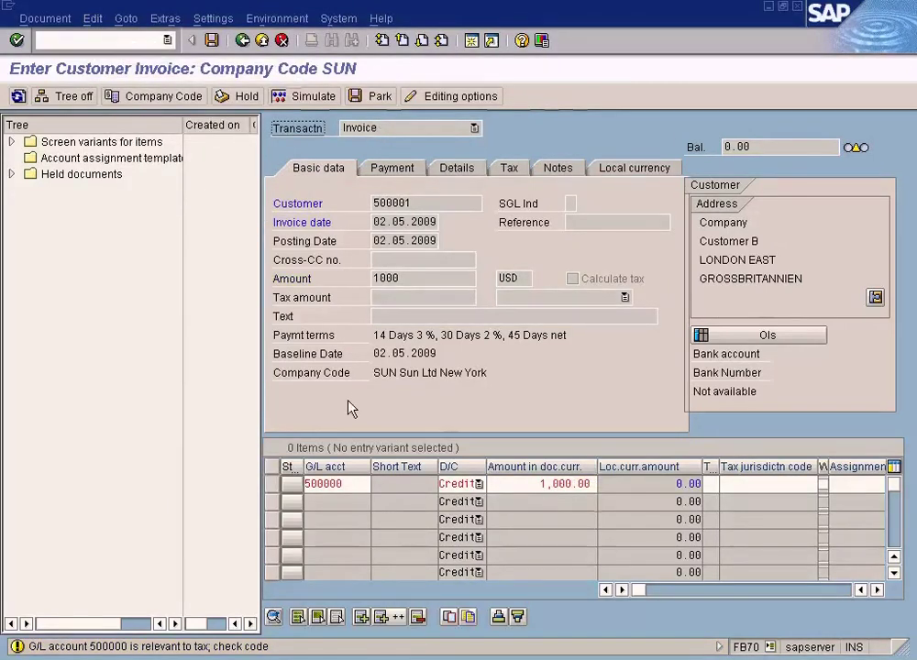
pyautogui.press('Return')
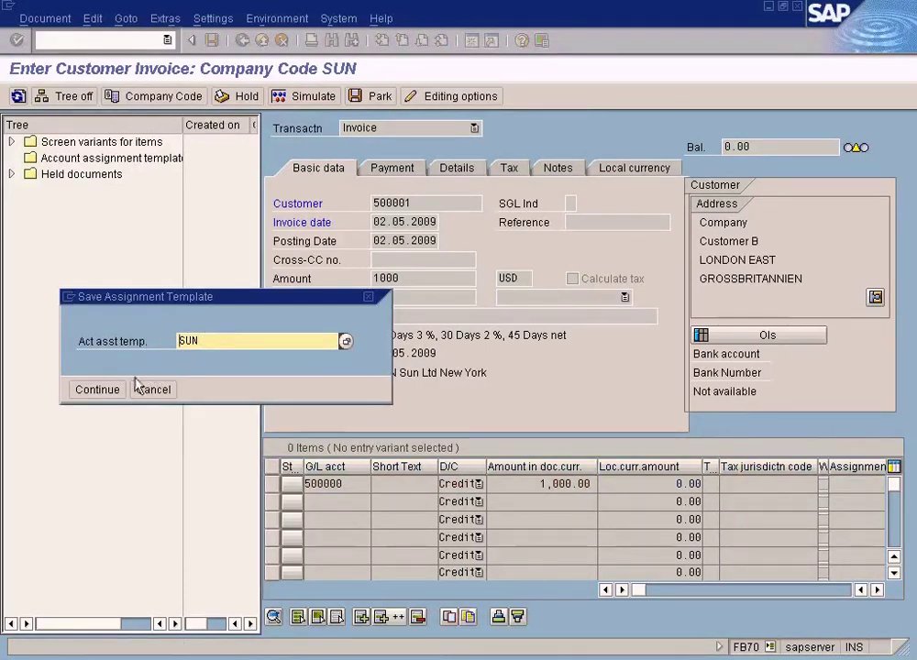
pyautogui.click(108, 392)
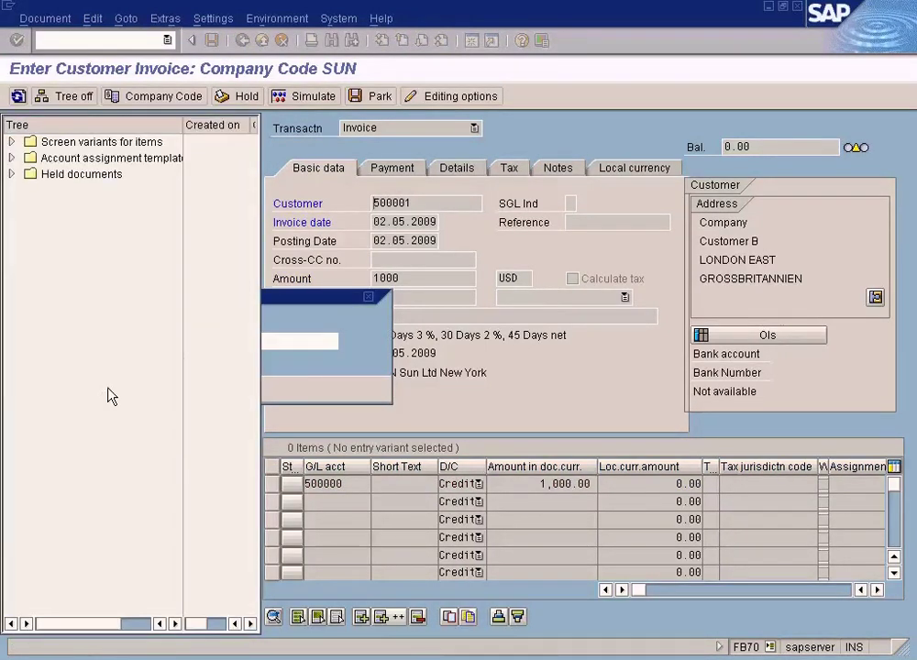
pyautogui.click(11, 159)
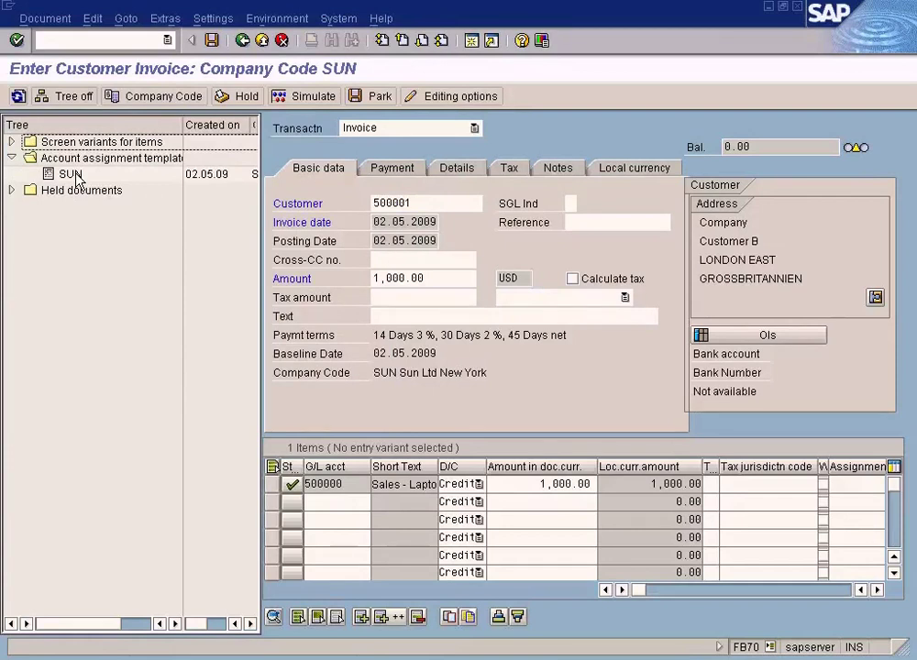
# - Discard the unsaved invoice, start a new FB70 invoice, and hide the template tree
pyautogui.doubleClick(72, 174)
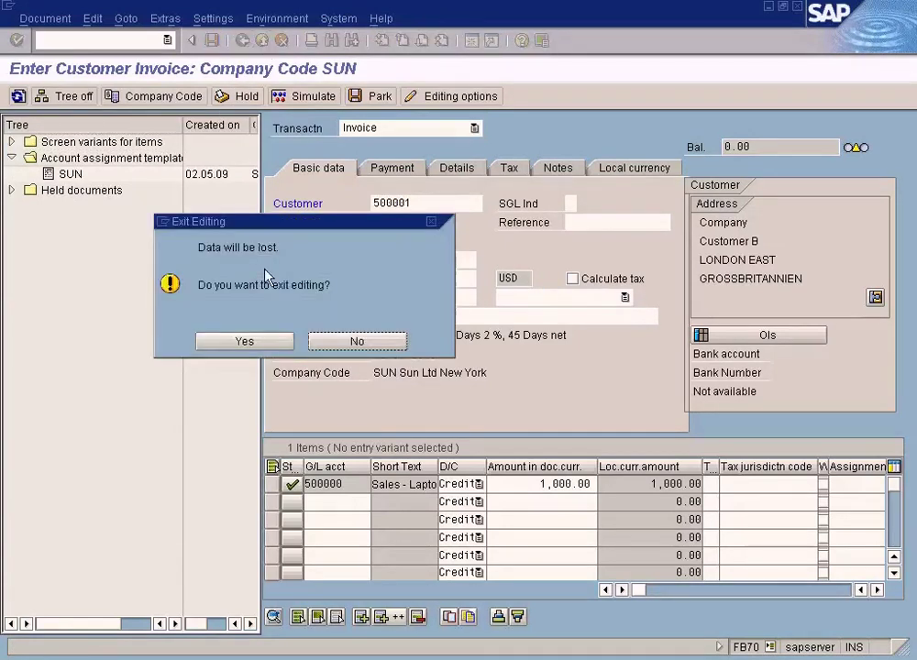
pyautogui.click(247, 341)
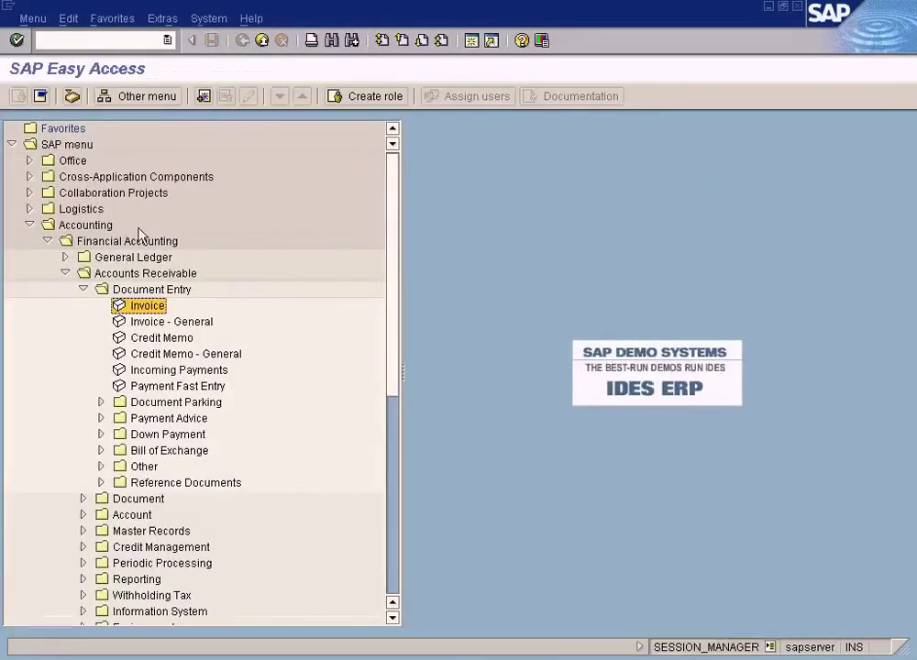
pyautogui.doubleClick(135, 308)
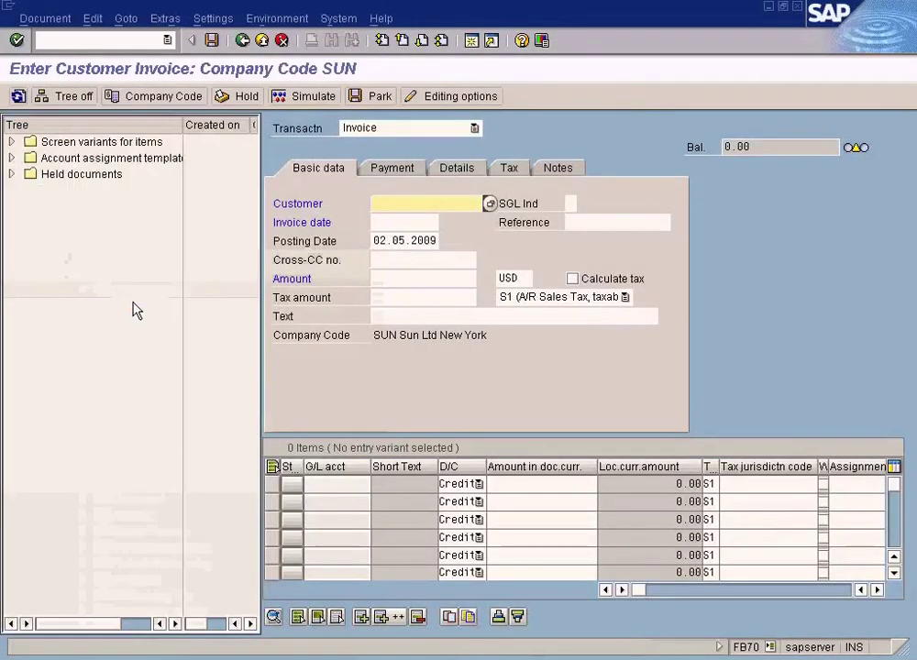
pyautogui.click(74, 96)
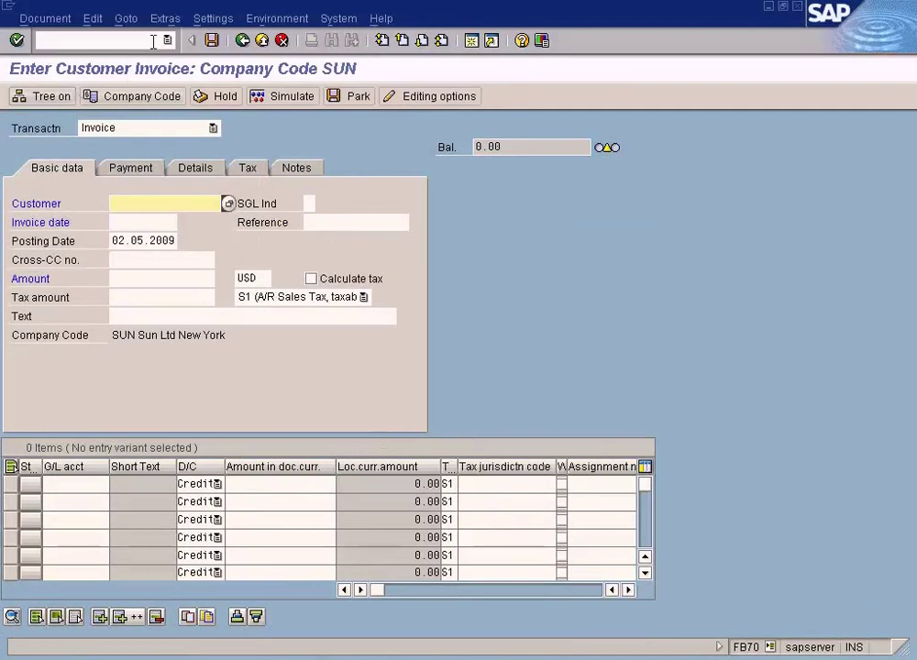
# - Open Select account assignment template and search the saved templates for SUN
pyautogui.click(134, 19)
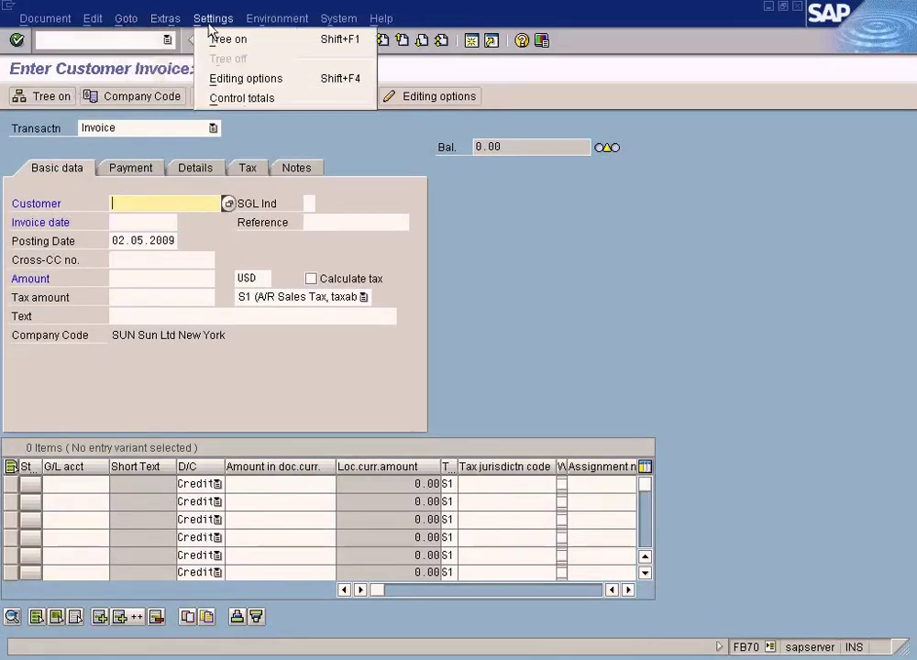
pyautogui.moveTo(93, 20)
pyautogui.moveTo(196, 101)
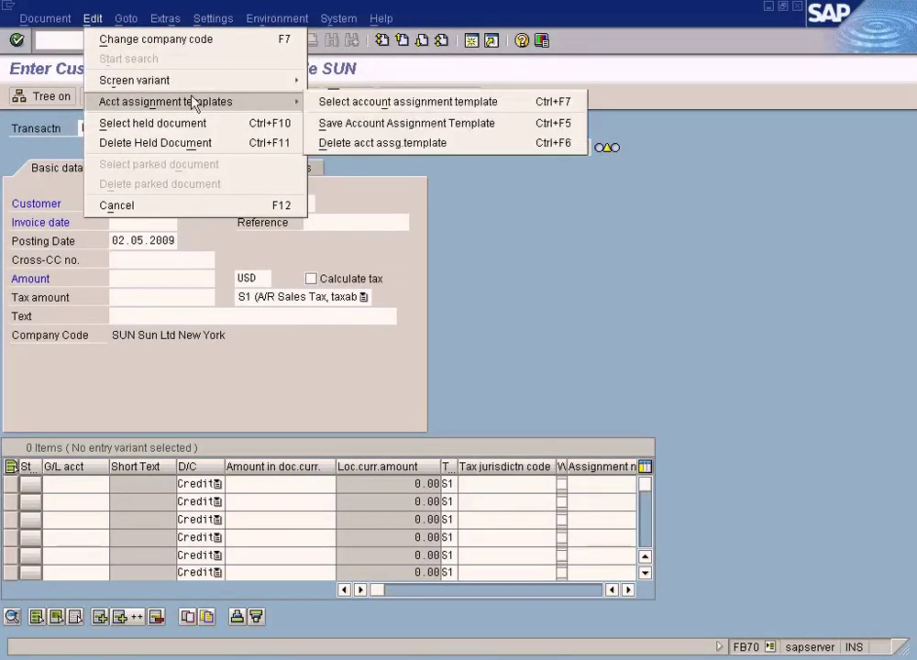
pyautogui.click(336, 104)
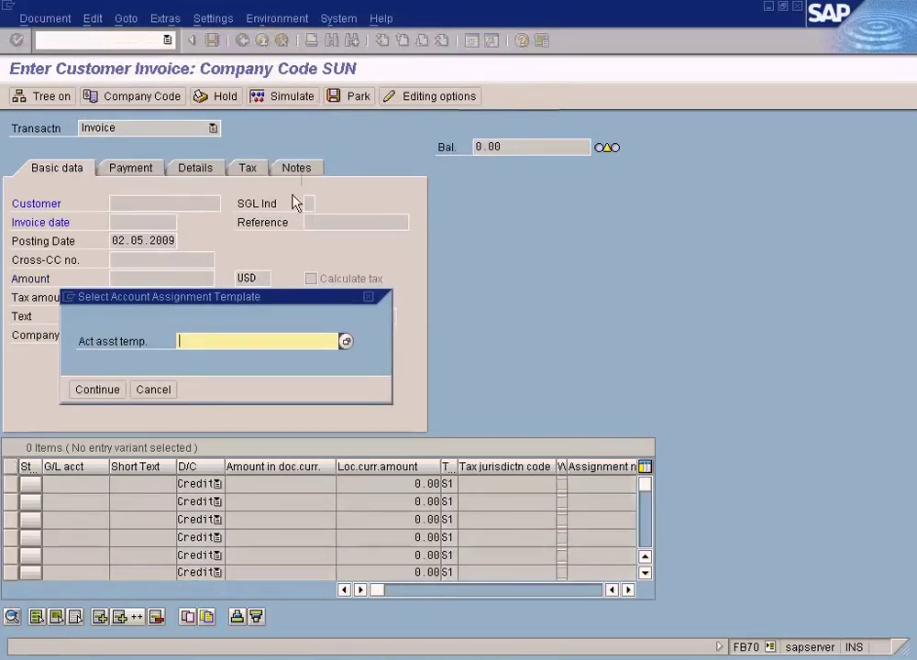
pyautogui.write('sun')
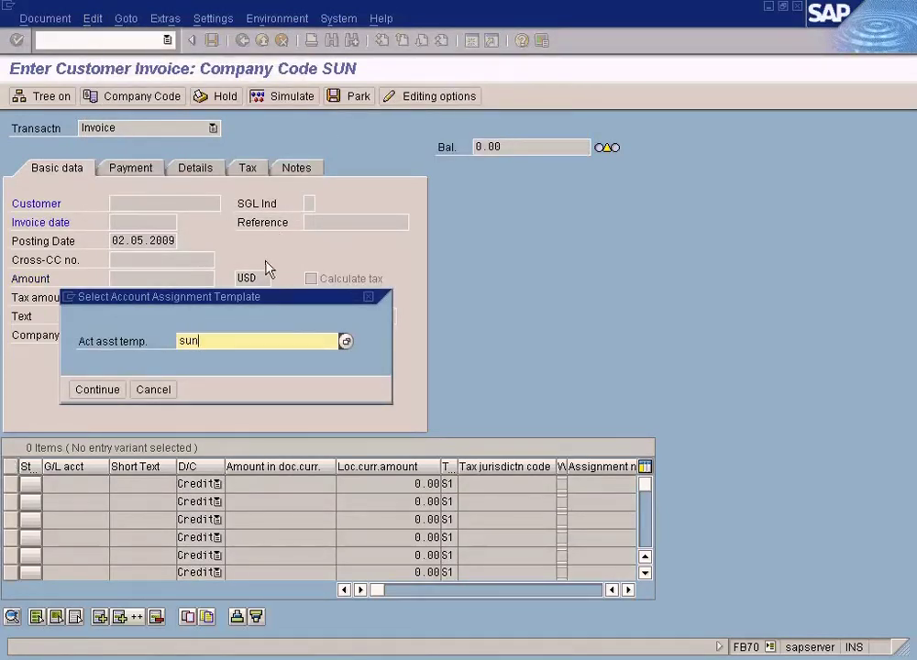
pyautogui.press('BackSpace')
pyautogui.press('BackSpace')
pyautogui.press('BackSpace')
pyautogui.click(345, 341)
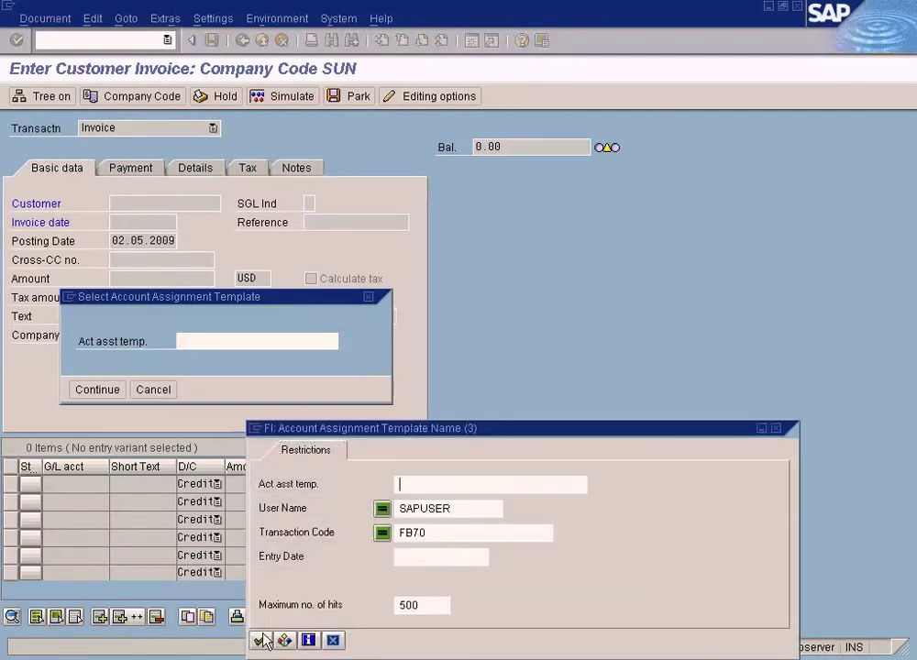
pyautogui.click(263, 640)
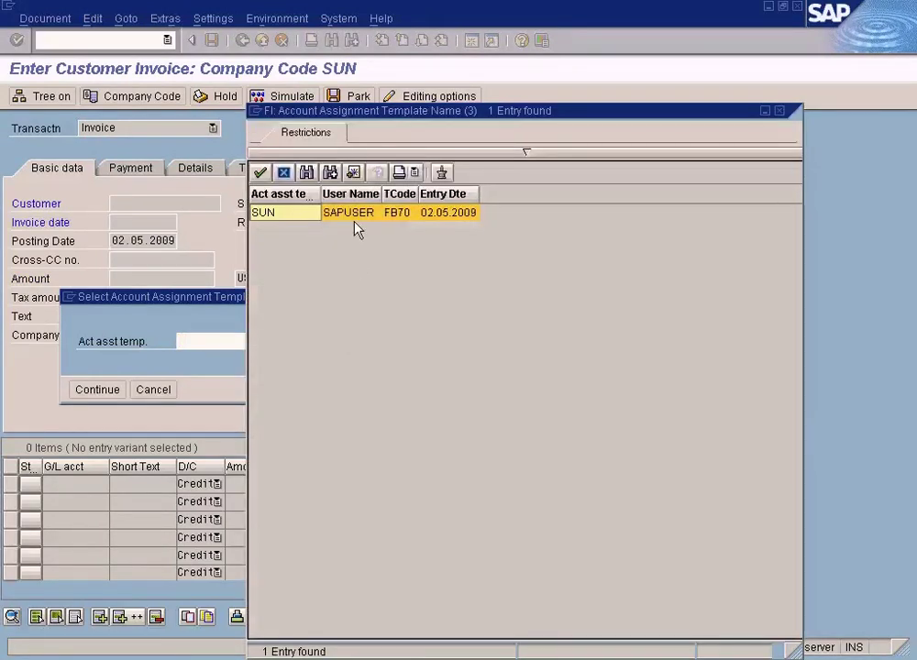
pyautogui.doubleClick(356, 214)
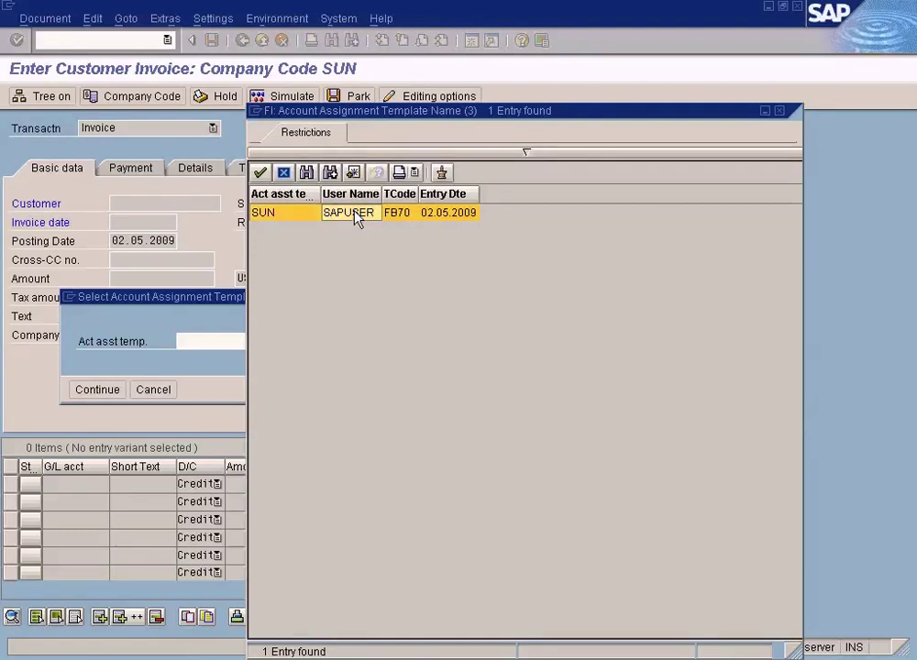
# - Search templates without the user name restriction, choose SUN, and apply it
pyautogui.click(345, 341)
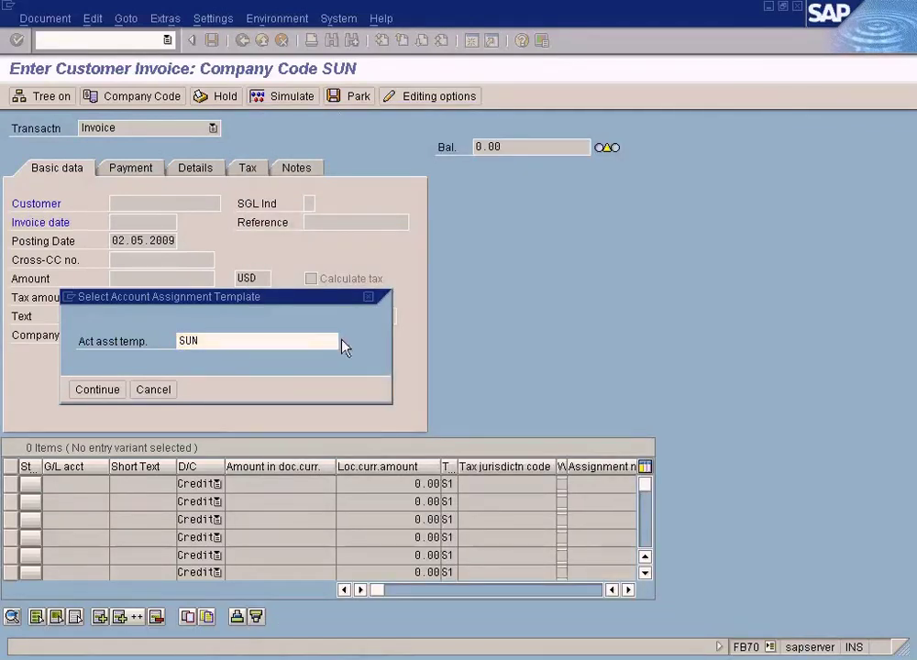
pyautogui.click(481, 506)
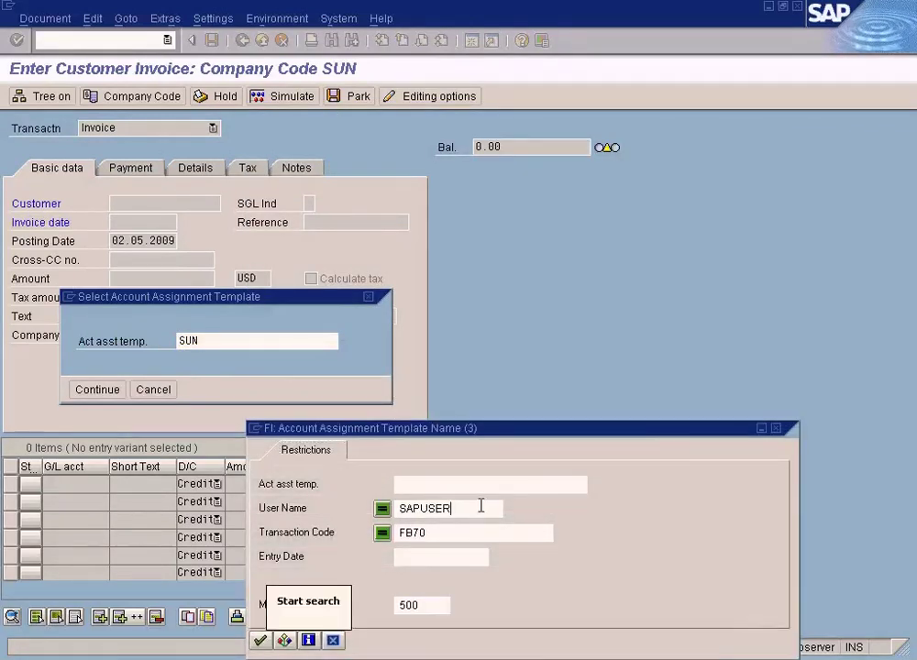
pyautogui.press('BackSpace')
pyautogui.press('BackSpace')
pyautogui.press('BackSpace')
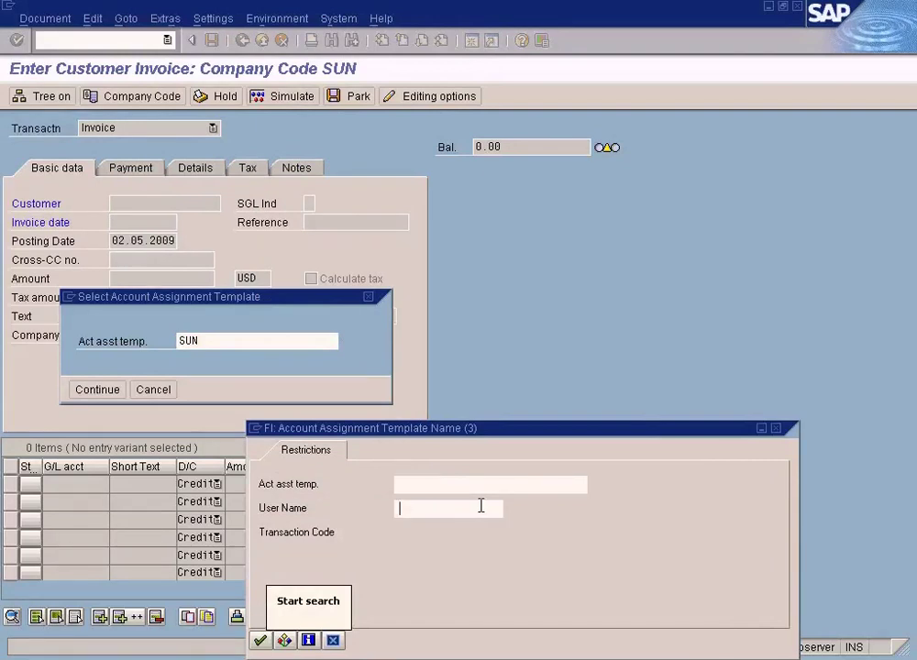
pyautogui.press('Return')
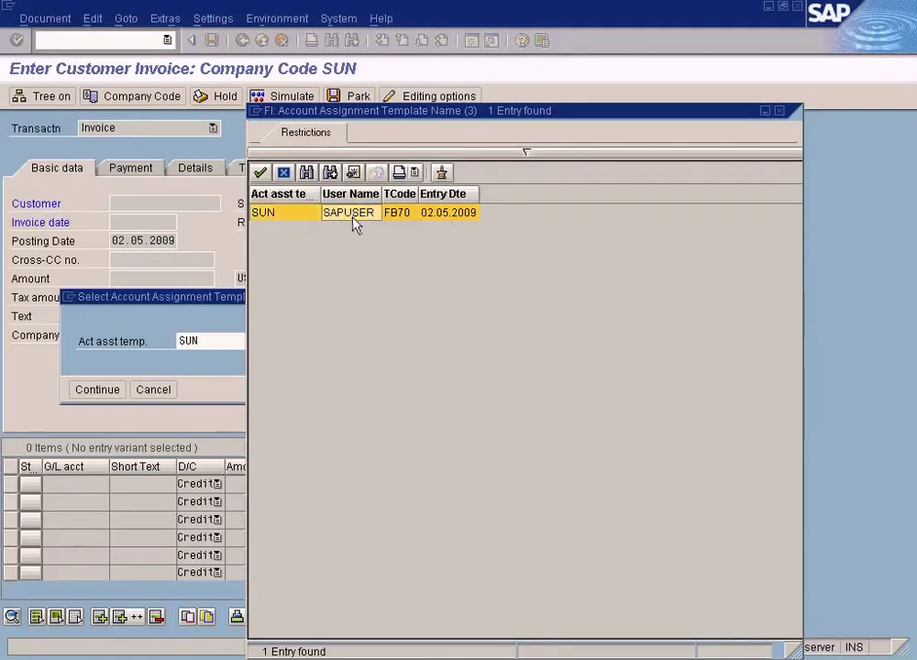
pyautogui.doubleClick(356, 225)
pyautogui.click(98, 390)
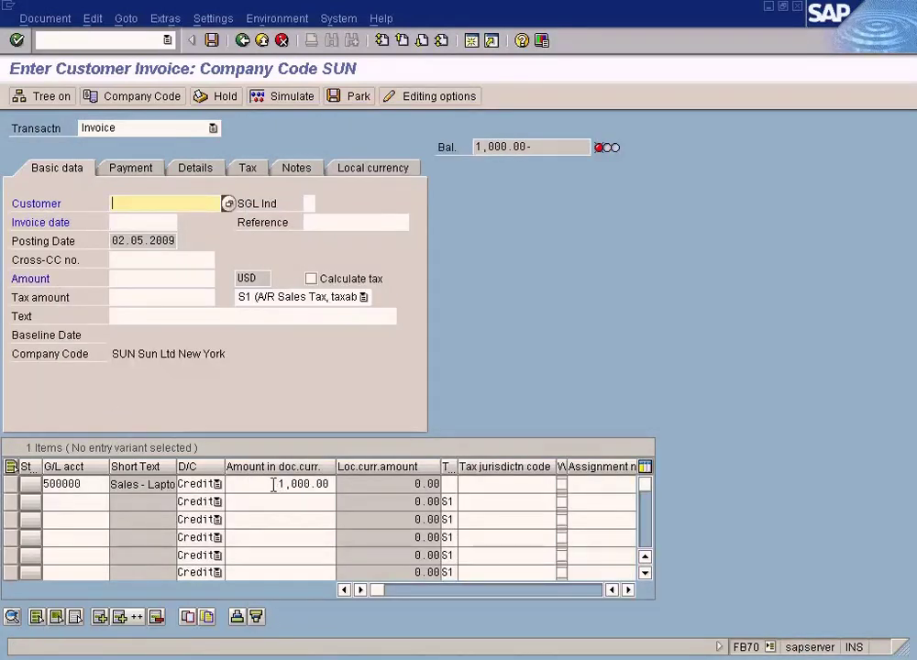
# - Move between the Customer field and the recalled line item's amount
pyautogui.click(150, 209)
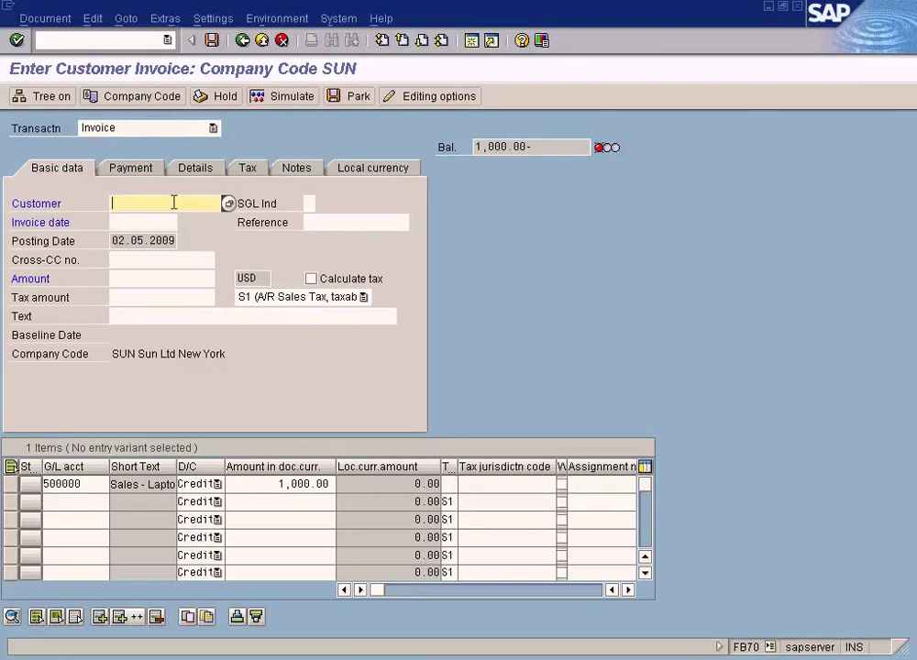
pyautogui.click(273, 487)
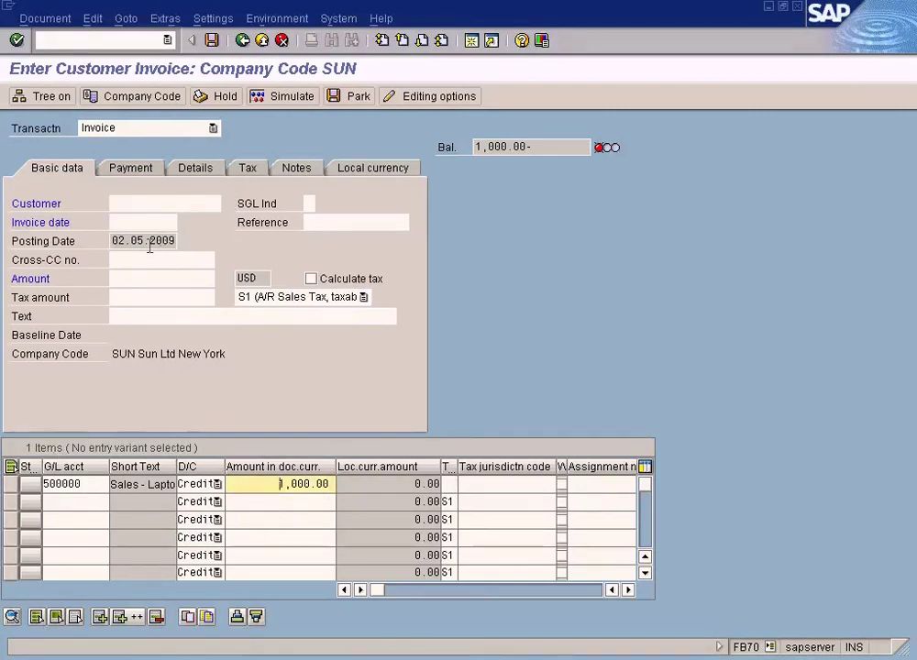
pyautogui.click(135, 206)
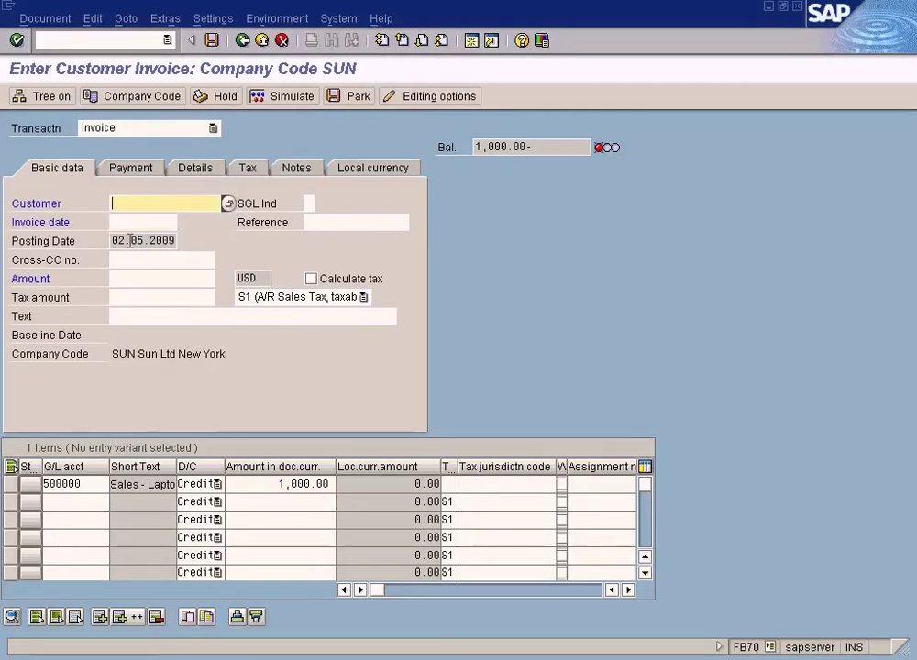
# - Choose Select account assignment template from the Edit > Acct assignment templates submenu
pyautogui.click(128, 20)
pyautogui.moveTo(93, 19)
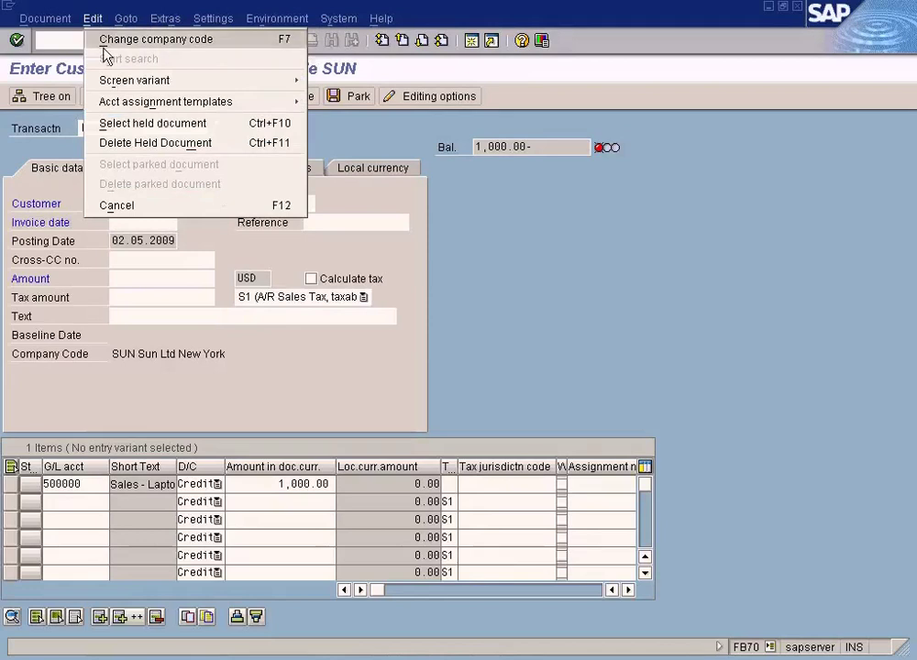
pyautogui.moveTo(125, 103)
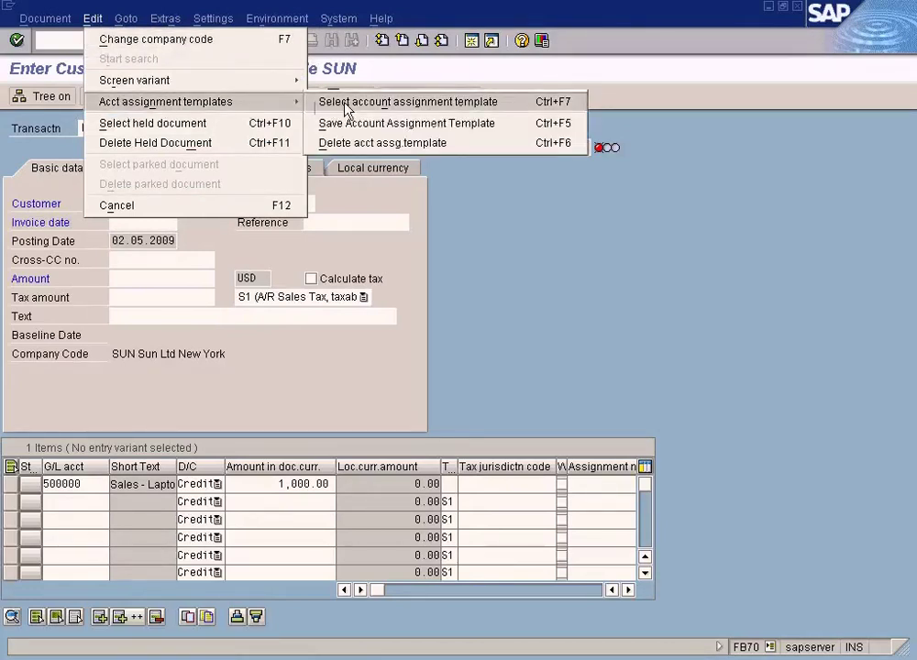
pyautogui.click(343, 103)
# - Recall template SUN with Do not delete, appending a second 1,000.00 credit to 500000
pyautogui.click(92, 388)
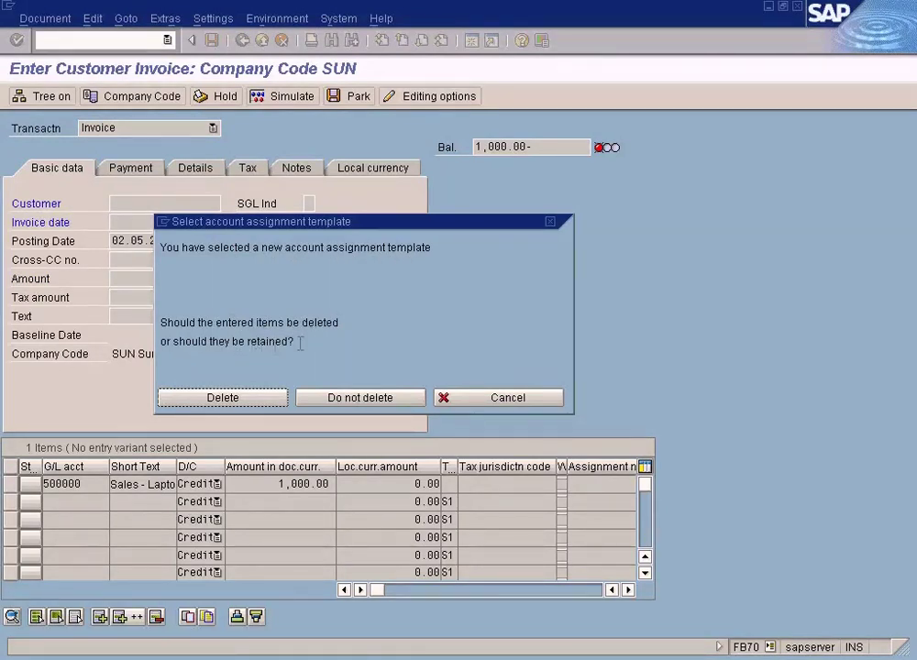
pyautogui.click(511, 398)
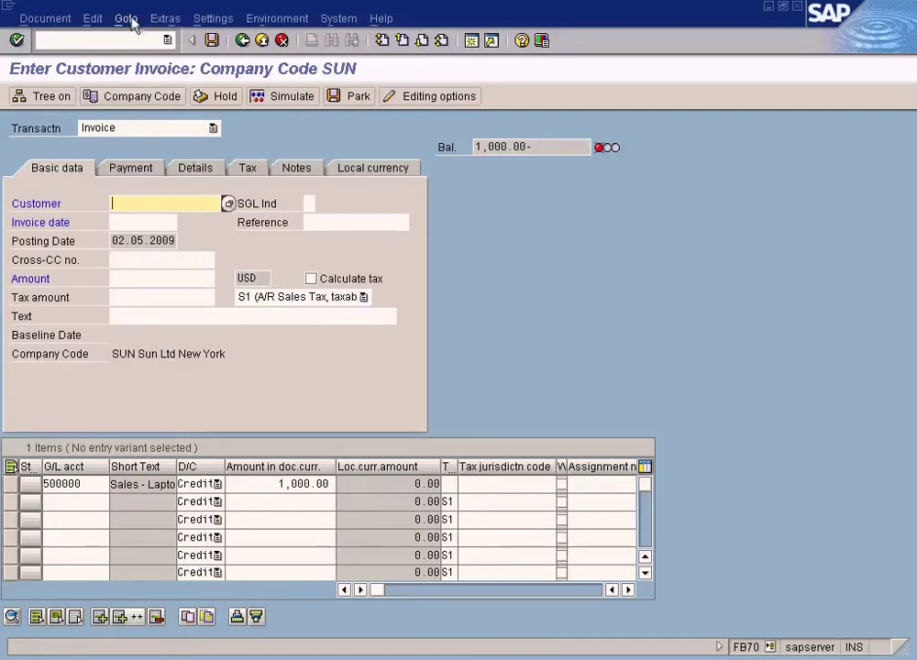
pyautogui.click(133, 24)
pyautogui.moveTo(93, 19)
pyautogui.moveTo(133, 104)
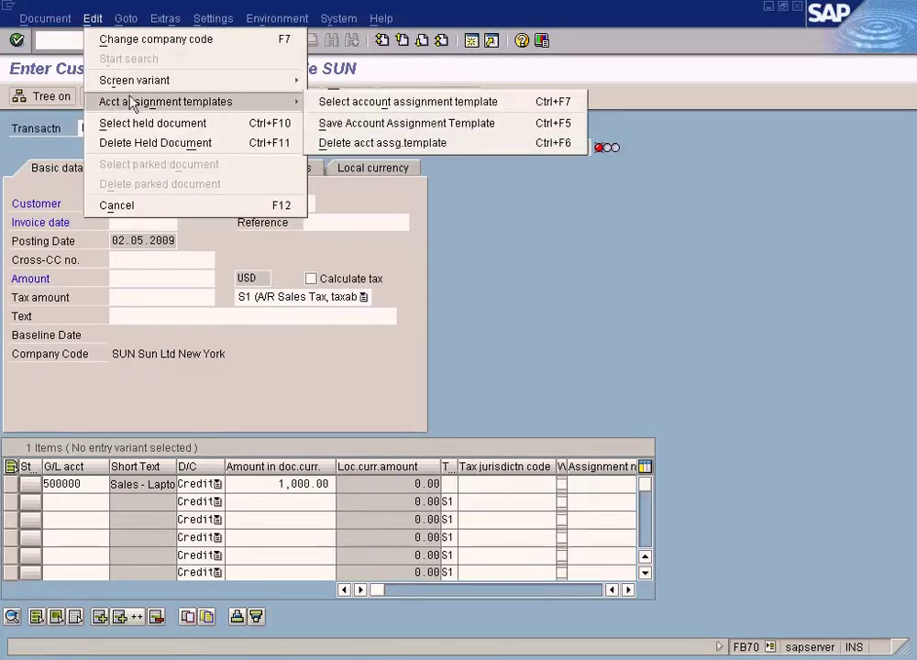
pyautogui.click(338, 100)
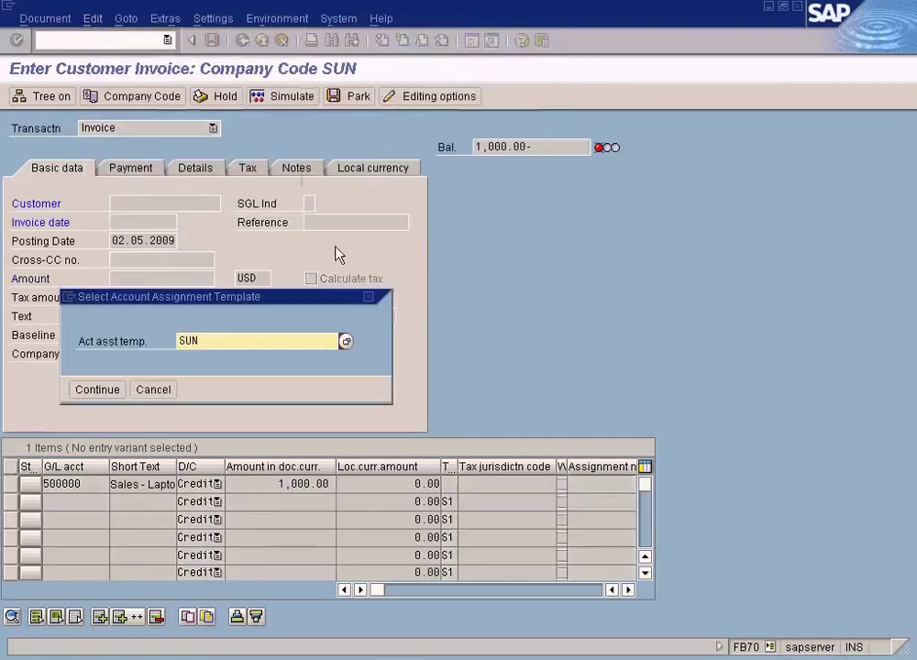
pyautogui.click(95, 389)
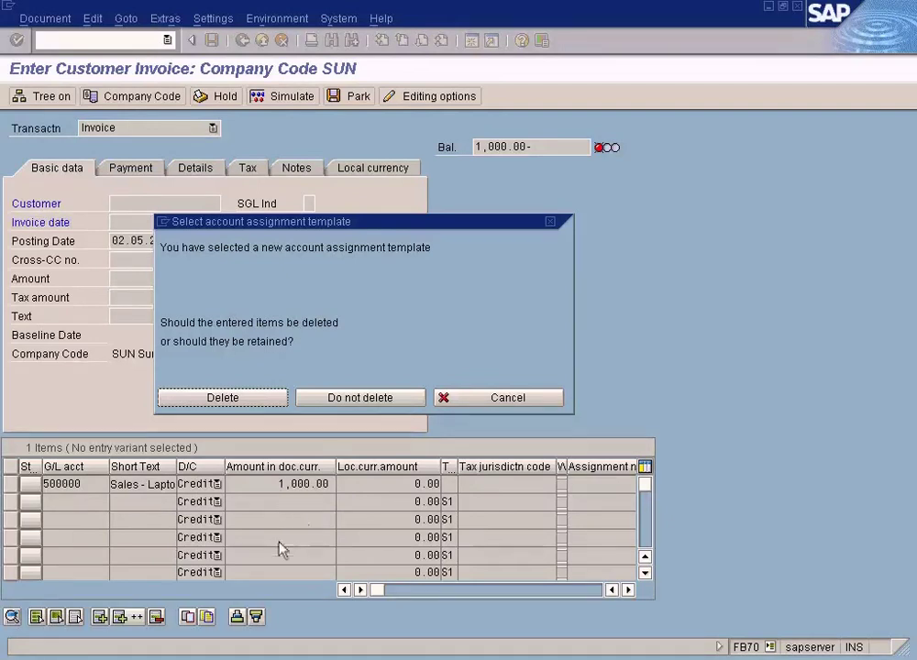
pyautogui.click(363, 398)
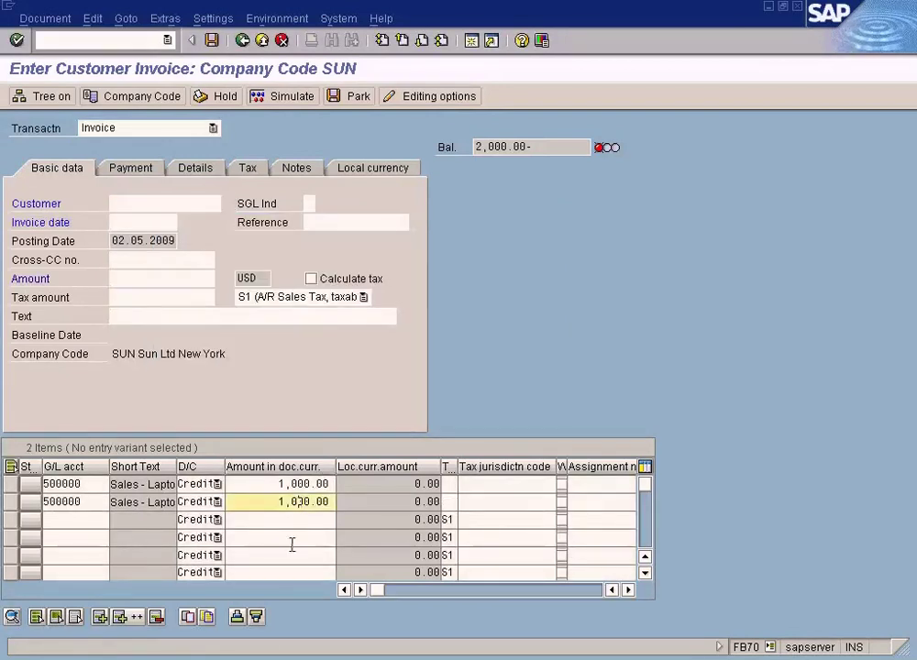
# - Bring up the Edit > Acct assignment templates submenu again
pyautogui.click(123, 18)
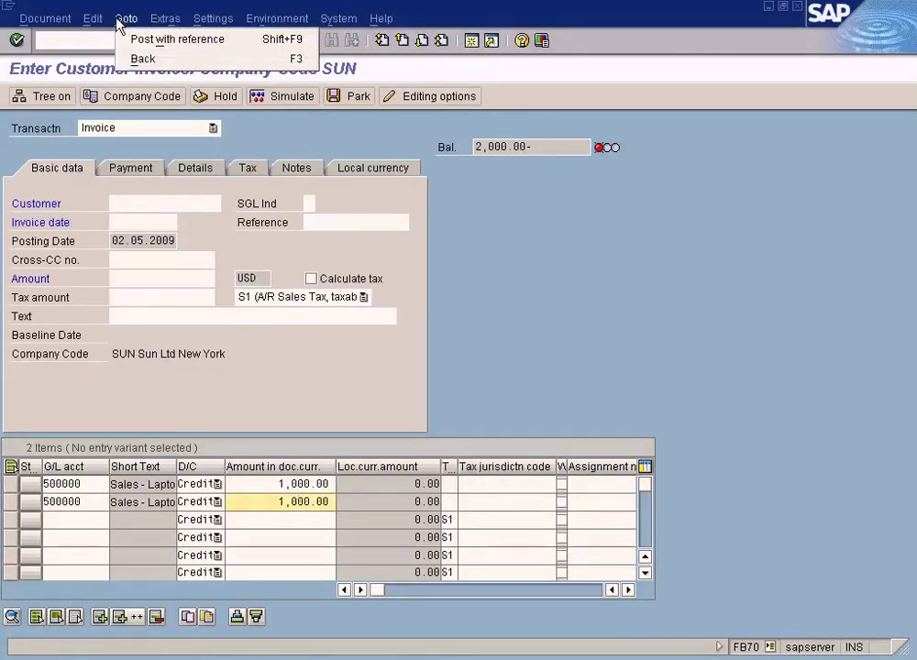
pyautogui.moveTo(92, 18)
pyautogui.moveTo(302, 102)
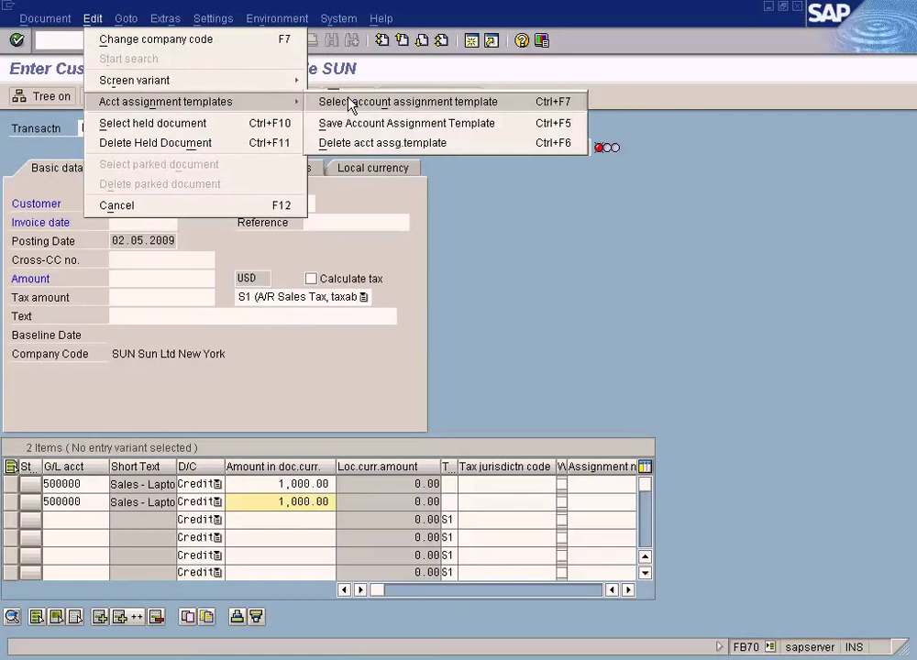
# - Recall template SUN with Do not delete, adding a third 1,000.00 line to G/L account 500000
pyautogui.click(349, 102)
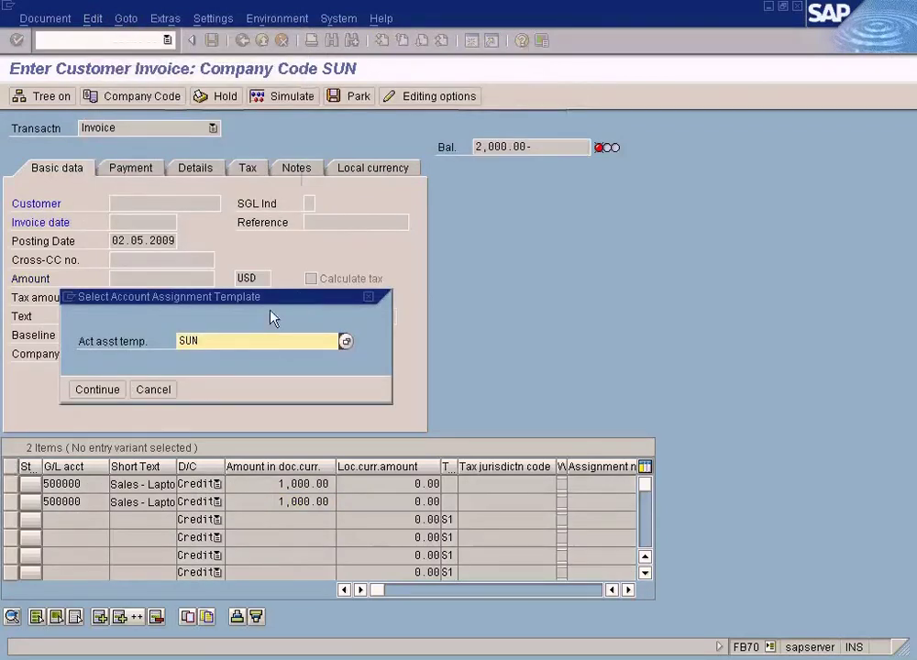
pyautogui.click(97, 389)
pyautogui.click(358, 398)
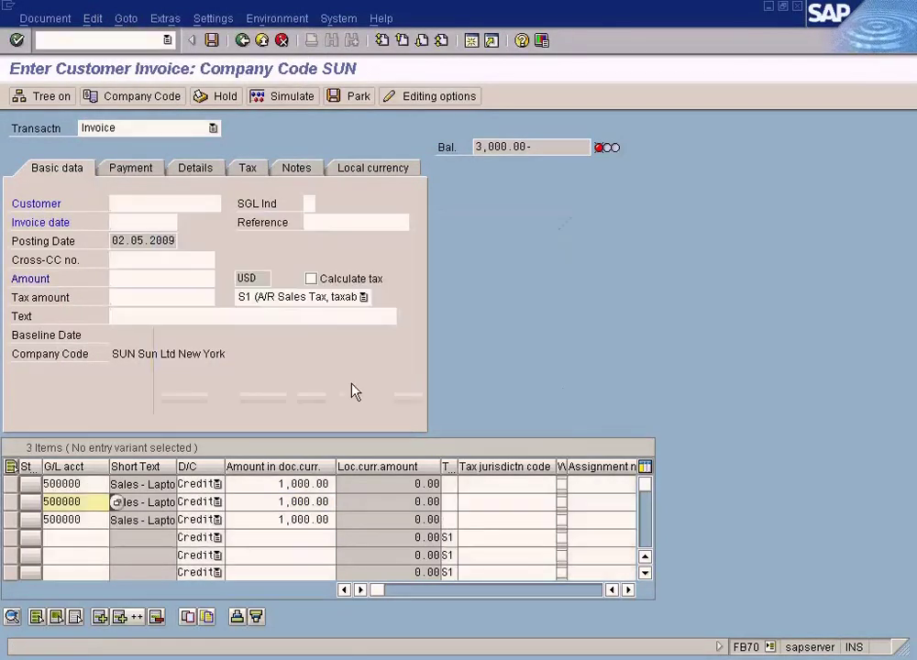
pyautogui.click(285, 519)
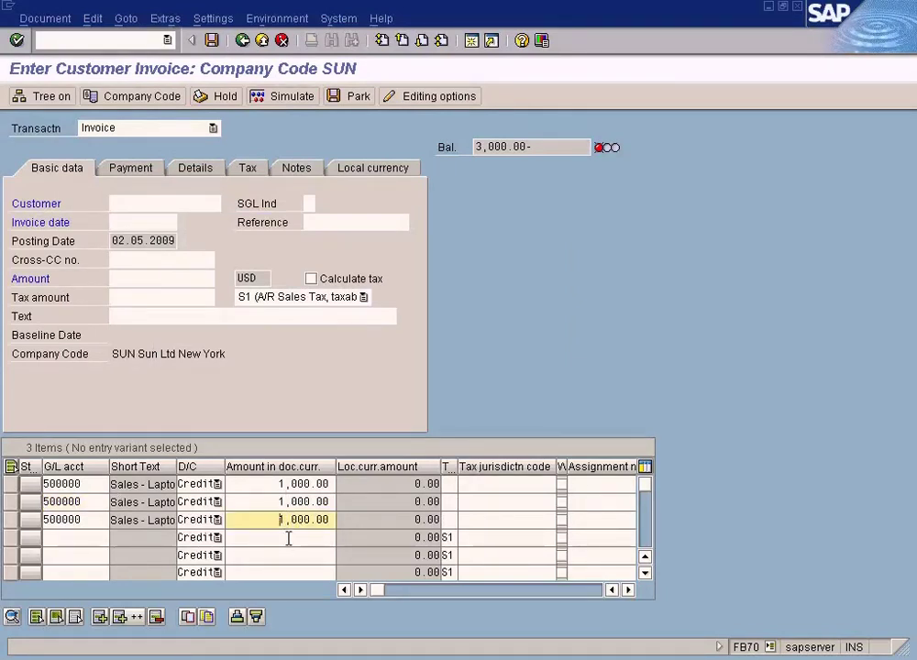
pyautogui.click(126, 18)
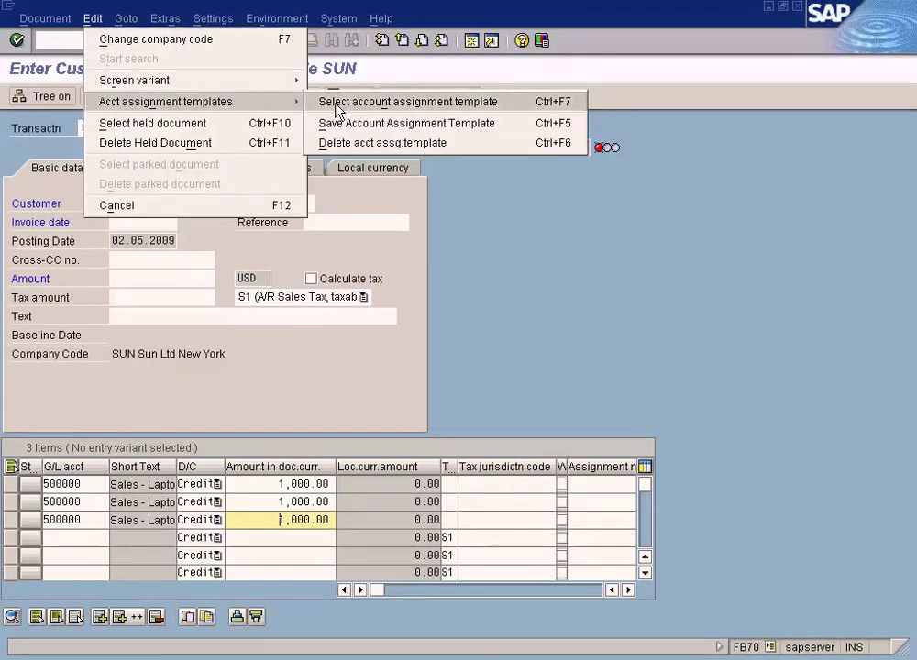
# - Recall template SUN with Delete so only one 500000 line of 1,000.00 remains
pyautogui.click(337, 110)
pyautogui.click(119, 389)
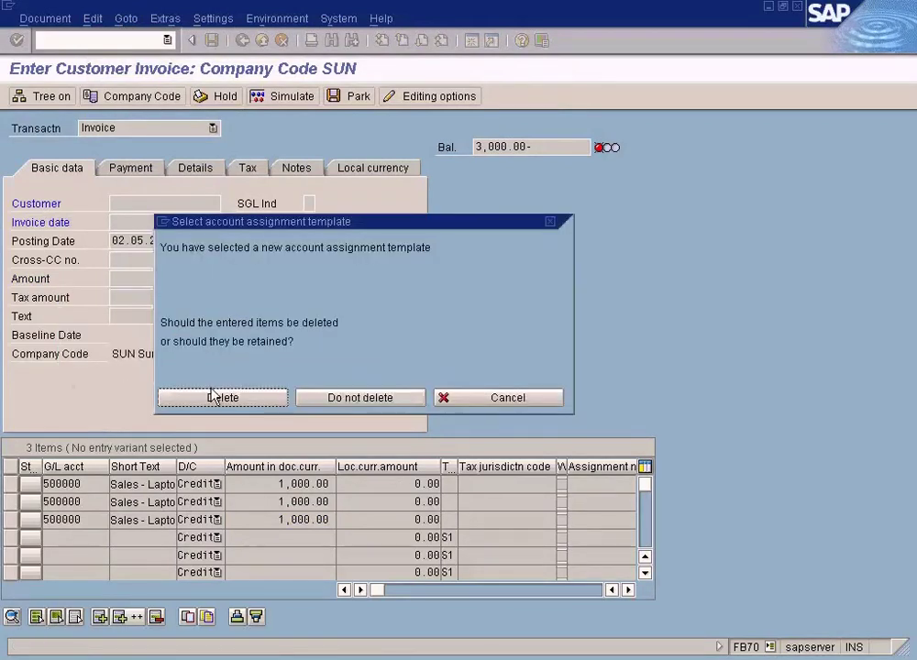
pyautogui.click(214, 396)
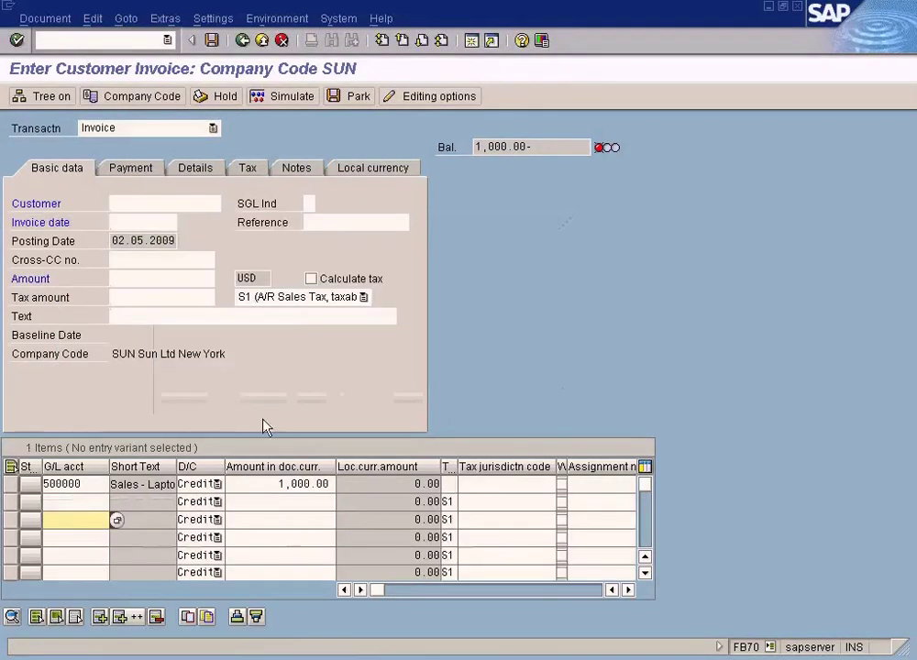
# - Check the remaining line's amount and G/L account 500000, then the Customer and Invoice date fields
pyautogui.click(280, 483)
pyautogui.click(98, 484)
pyautogui.click(319, 484)
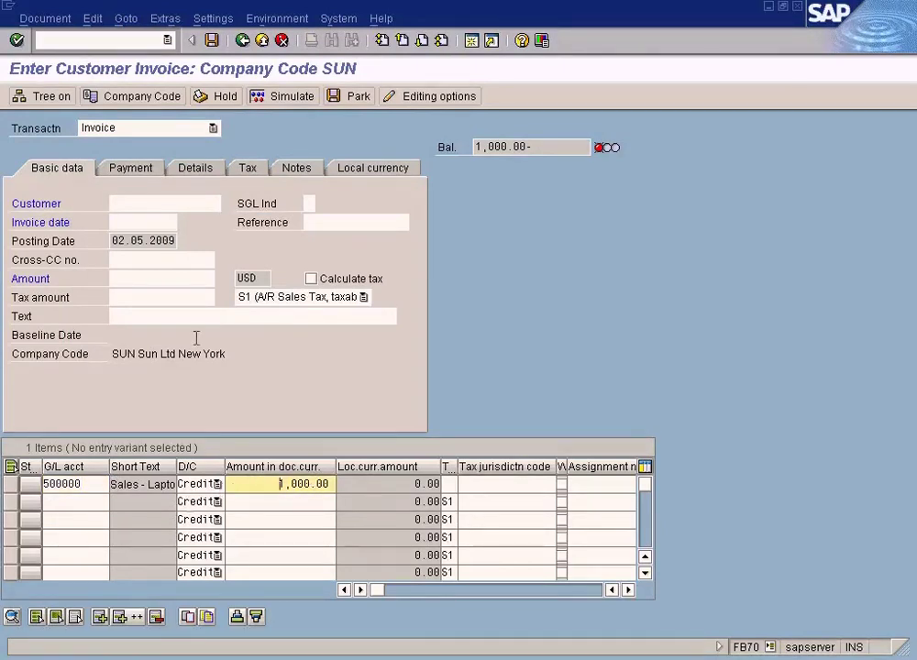
pyautogui.click(122, 204)
pyautogui.click(124, 221)
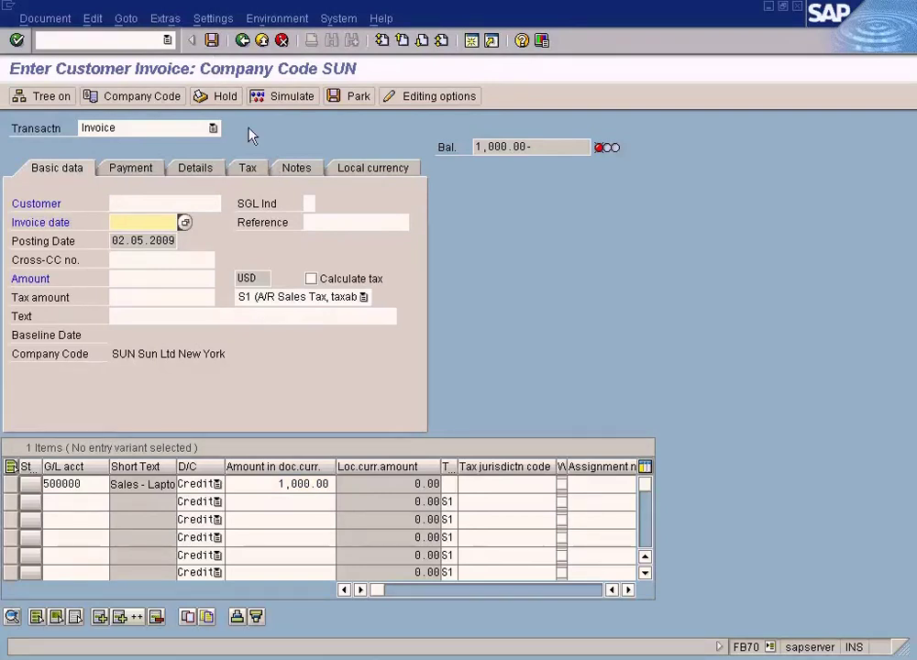
# - Delete account assignment template SUN and confirm the permanent deletion with Yes
pyautogui.click(124, 18)
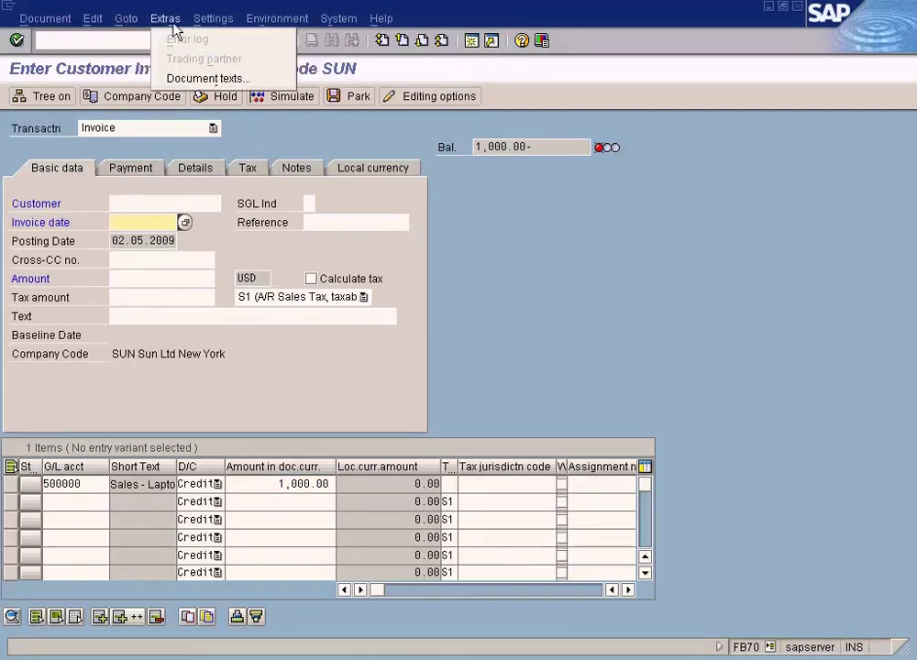
pyautogui.moveTo(92, 18)
pyautogui.moveTo(135, 98)
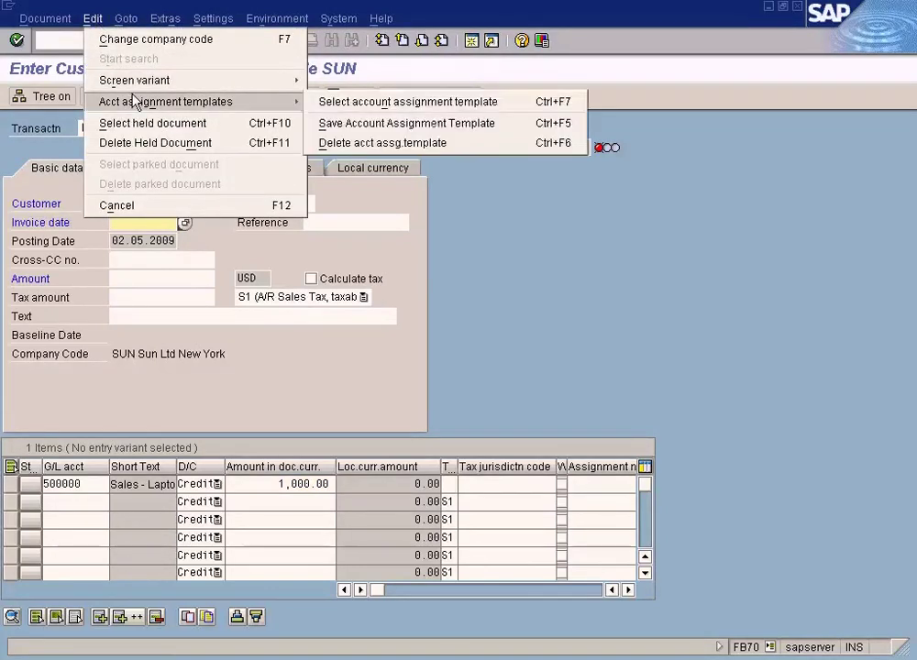
pyautogui.click(351, 144)
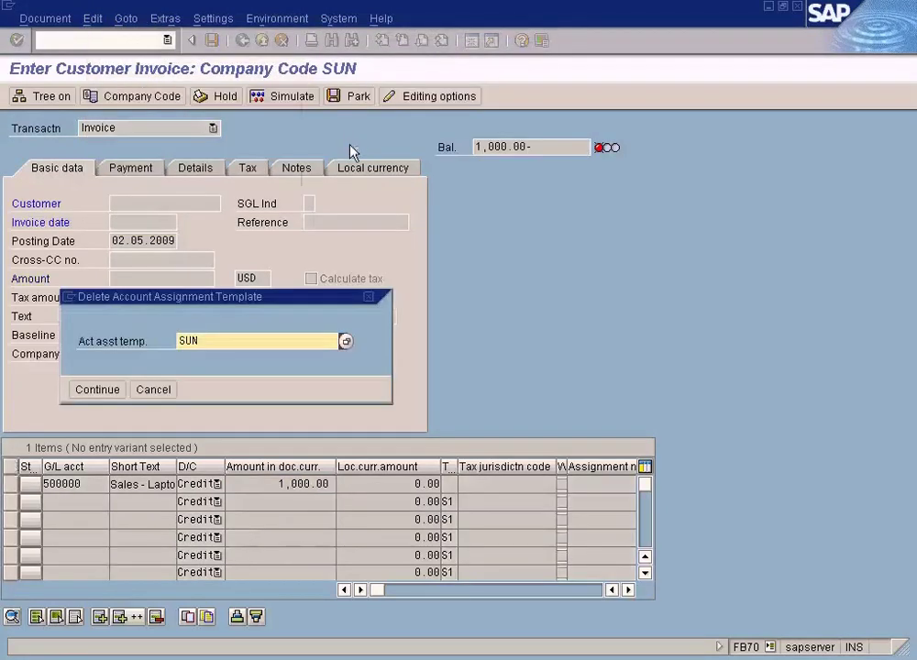
pyautogui.click(88, 389)
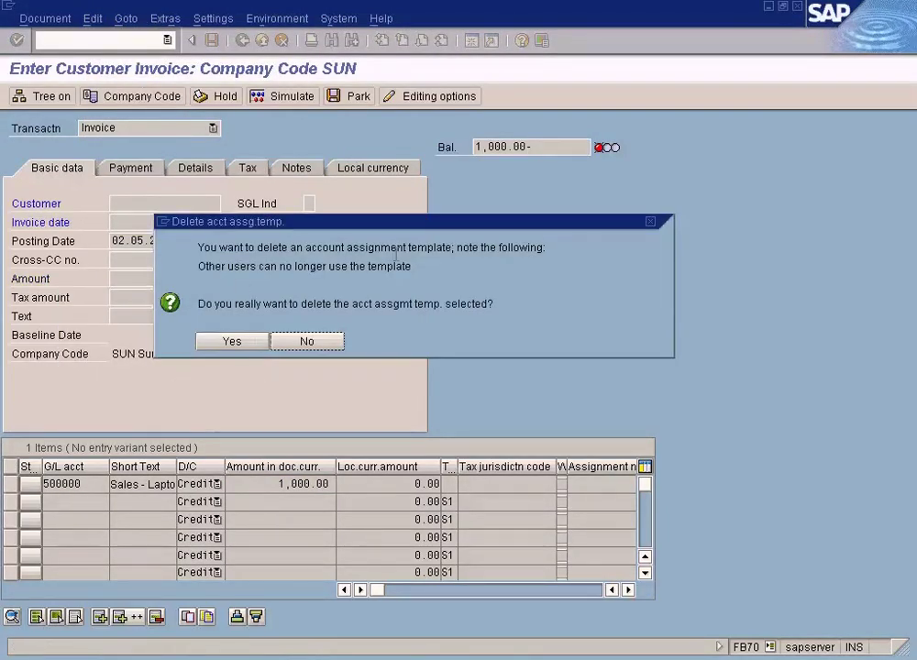
pyautogui.click(240, 342)
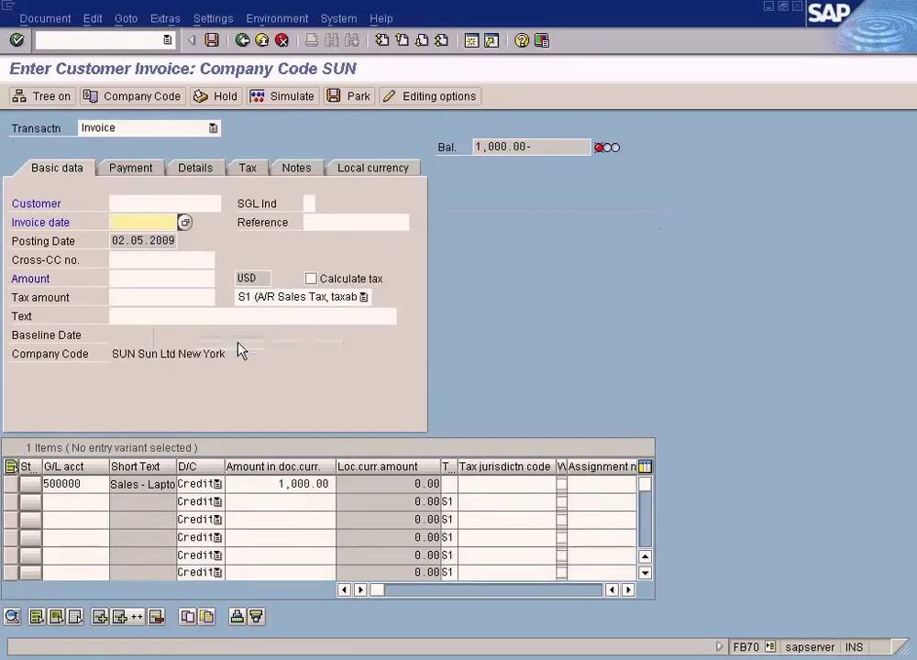
# - Search the account assignment template list, find no saved templates, and close the empty hit list
pyautogui.click(139, 20)
pyautogui.moveTo(93, 19)
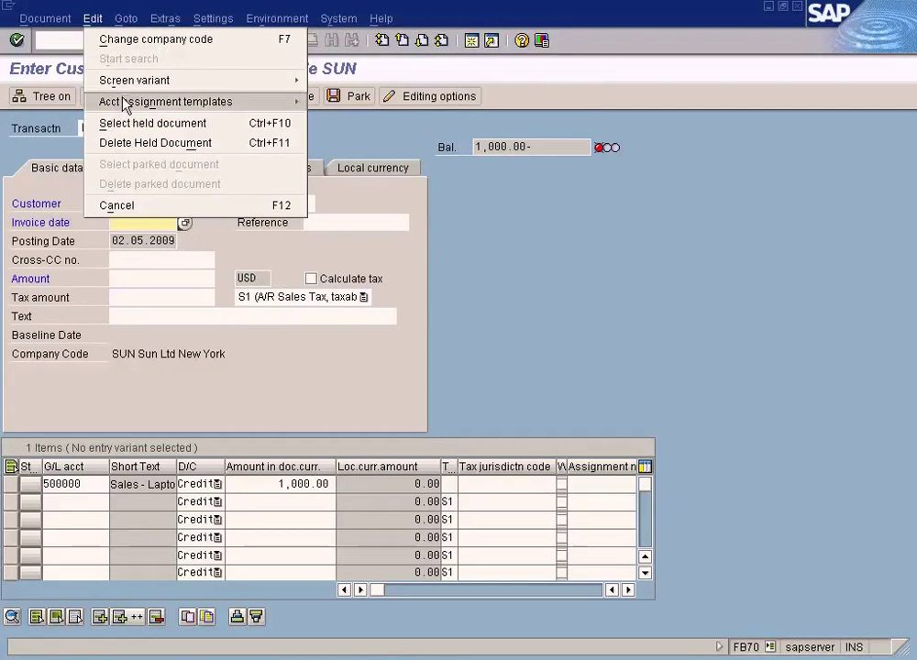
pyautogui.moveTo(275, 102)
pyautogui.click(349, 103)
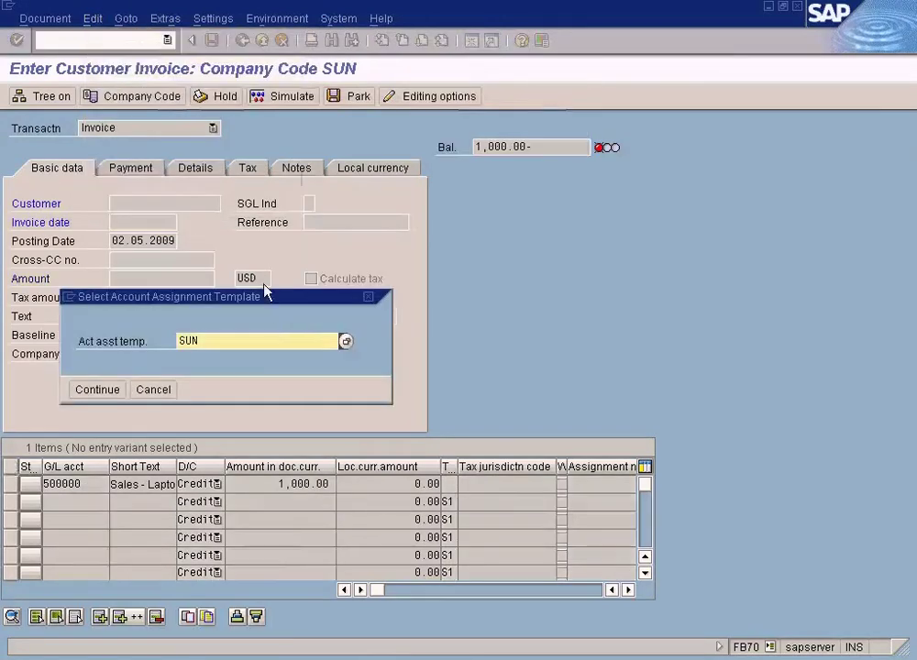
pyautogui.click(343, 341)
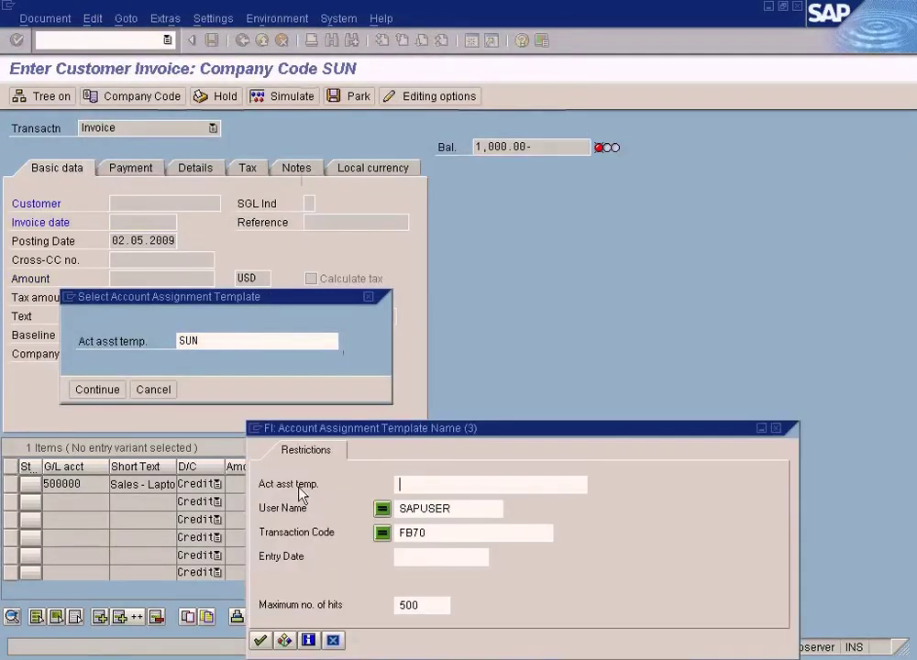
pyautogui.click(260, 640)
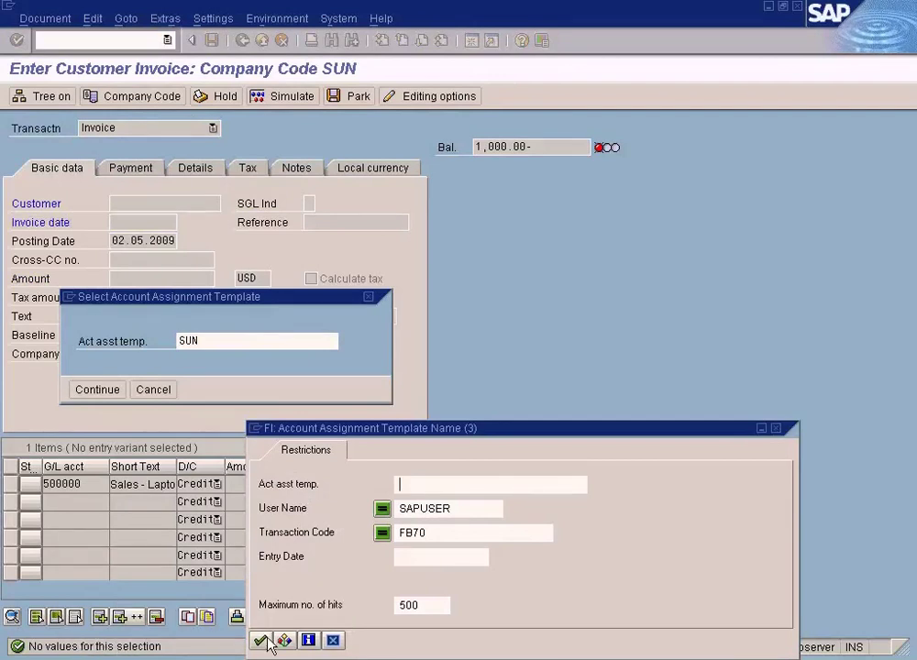
pyautogui.click(334, 640)
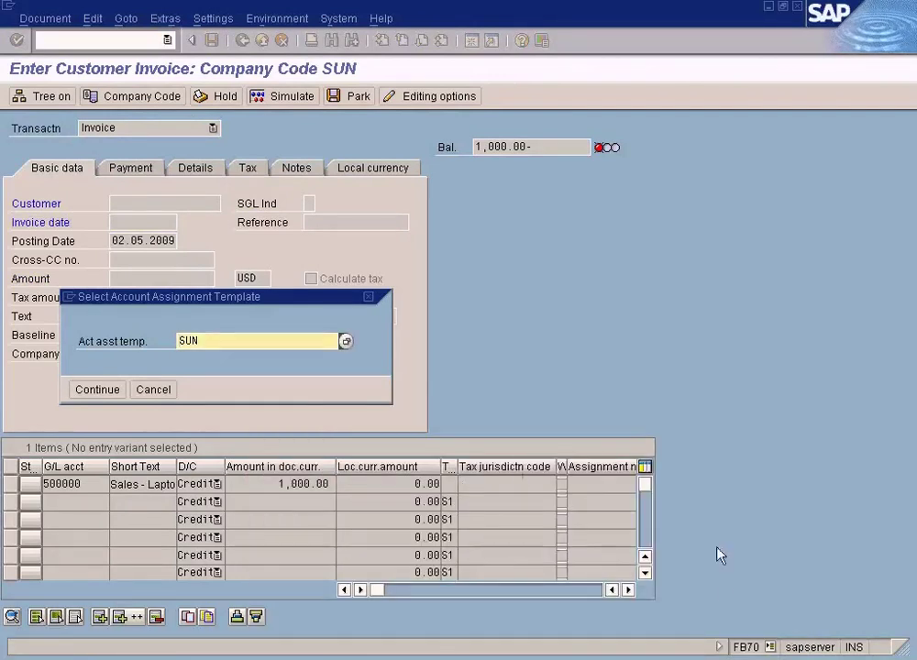